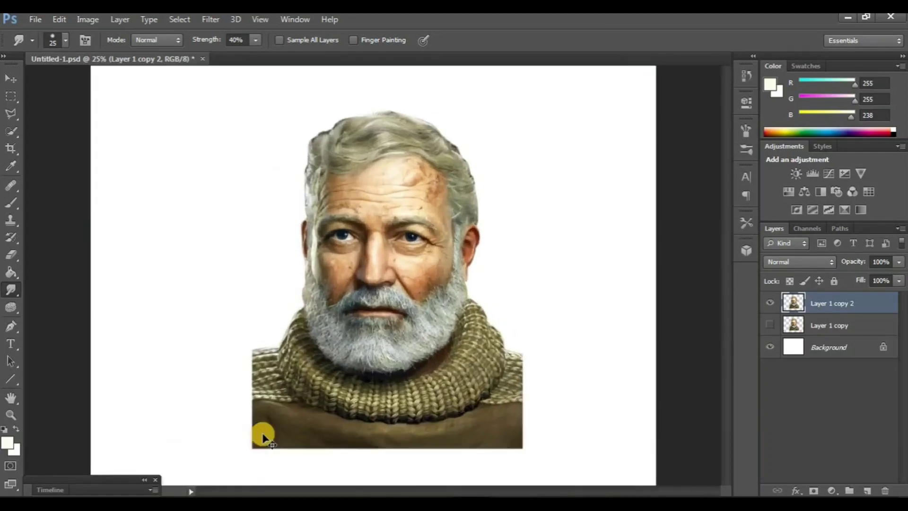
- Zoom out so the whole bearded-man portrait canvas fits in view
key(ctrl+minus)
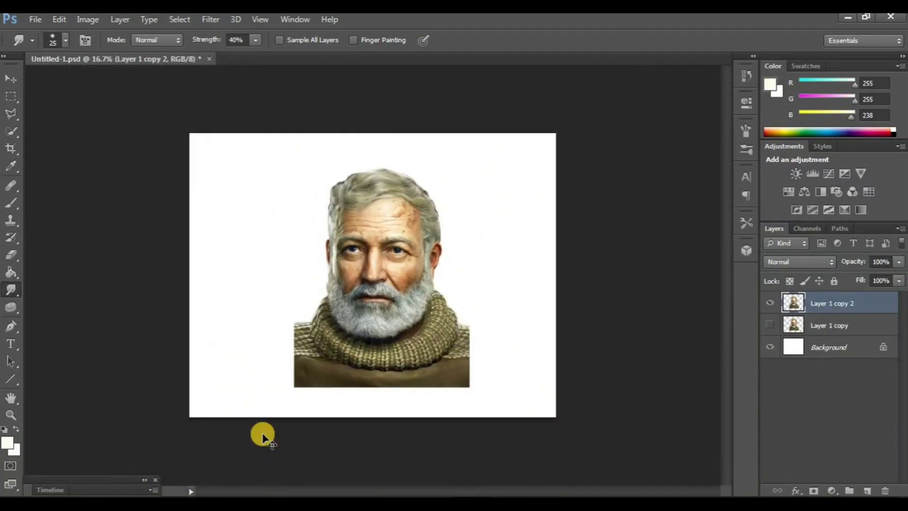
key(ctrl+plus)
key(ctrl+plus)
key(ctrl+minus)
key(ctrl+minus)
- Add a dark grey-brown (393733) Solid Color fill layer above the Background, sampled from the sweater
click(796, 348)
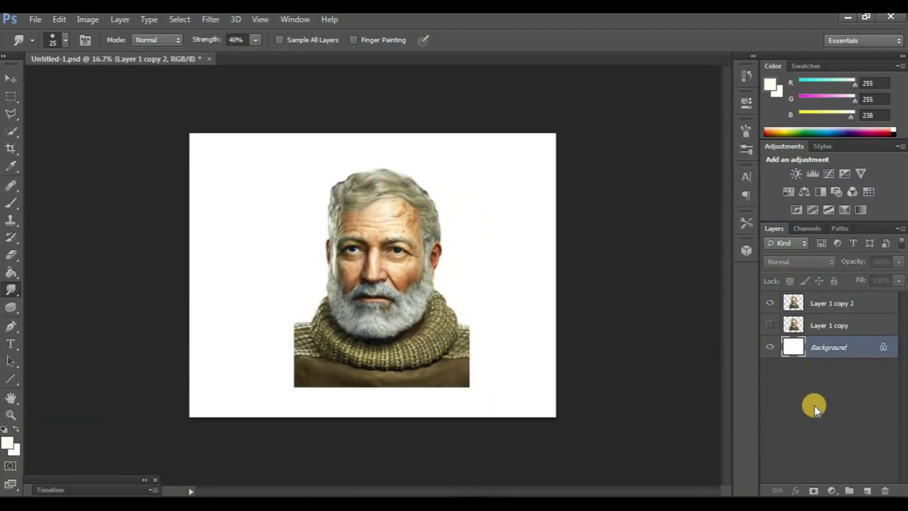
click(833, 493)
click(818, 198)
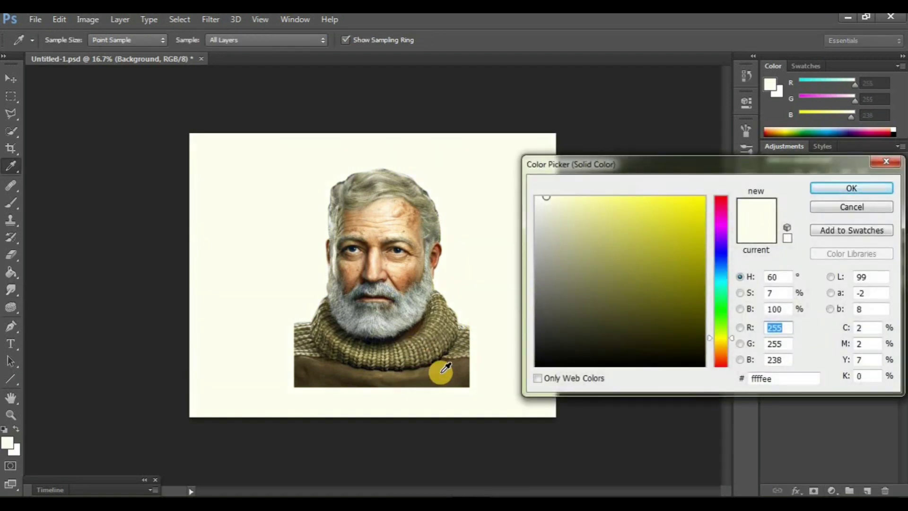
click(442, 371)
drag(615, 307, 584, 327)
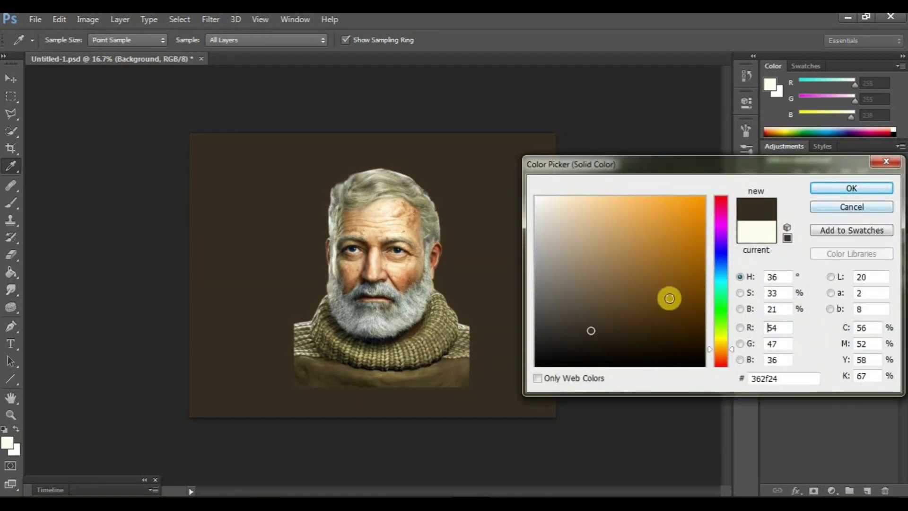
click(556, 322)
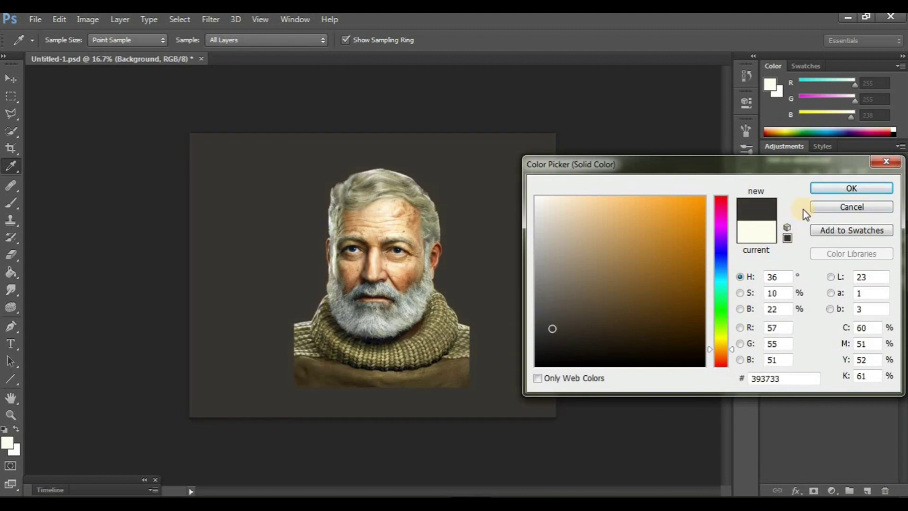
click(851, 188)
click(832, 303)
click(11, 290)
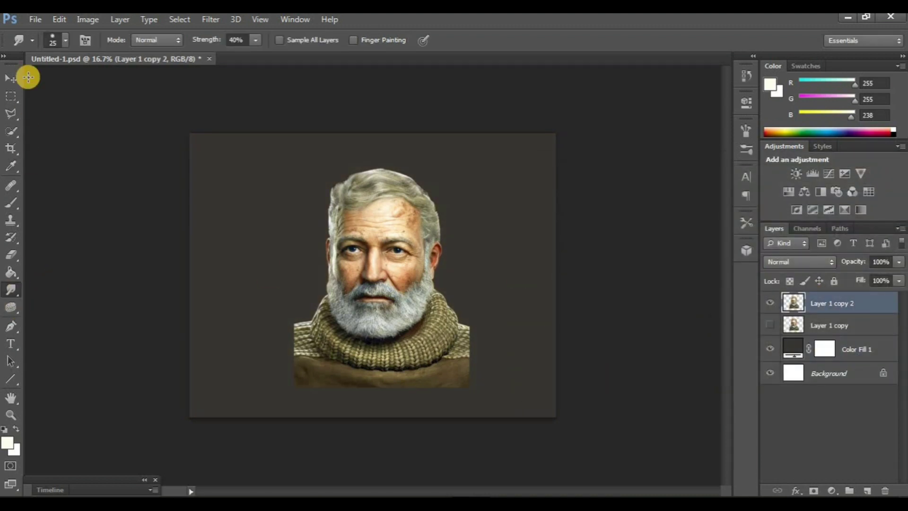
- Choose a soft size-65 brush preset for the Smudge tool, then shrink it for detail work
click(65, 40)
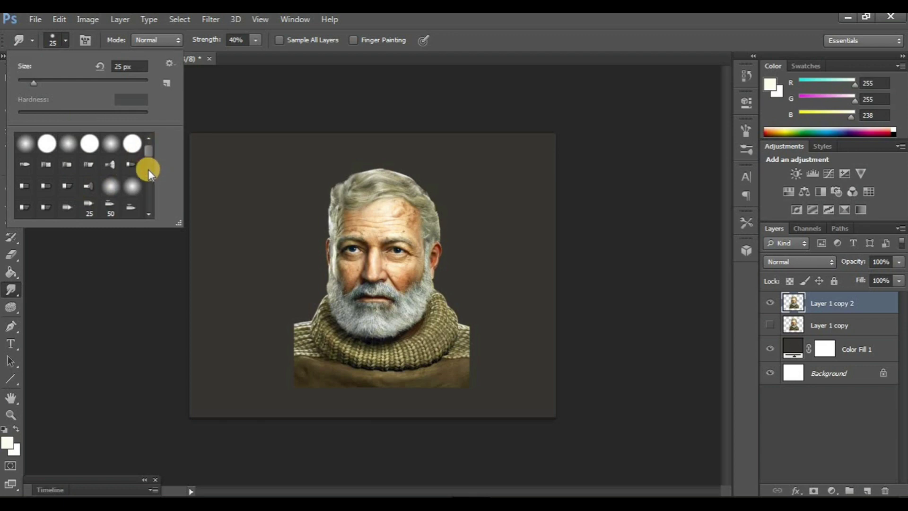
scroll(149, 169, down, 10)
double_click(71, 189)
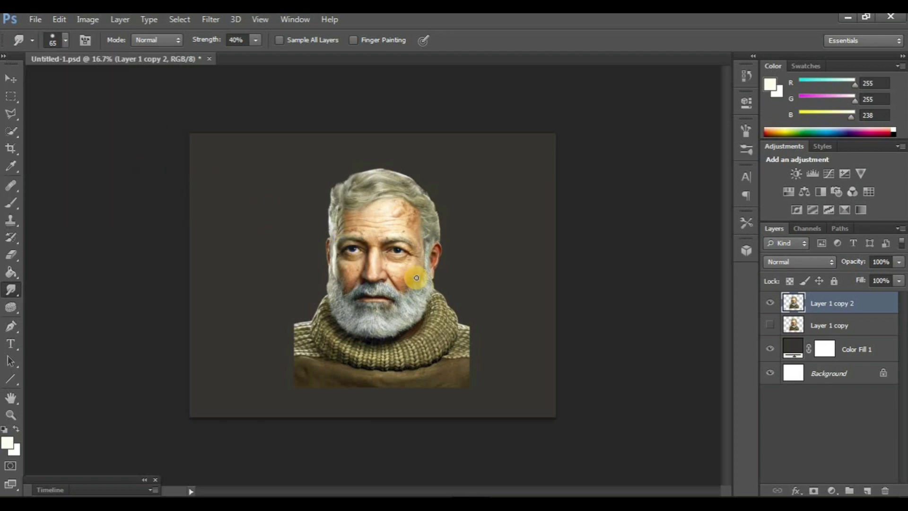
scroll(416, 278, up, 1)
scroll(416, 277, up, 2)
scroll(415, 276, up, 2)
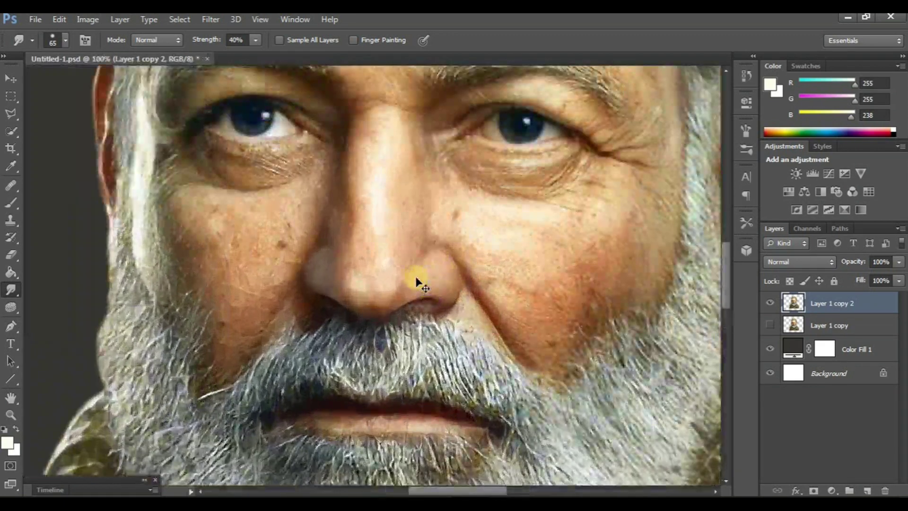
scroll(418, 281, up, 2)
scroll(416, 277, up, 2)
key(bracketleft)
key(bracketleft)
key(bracketleft)
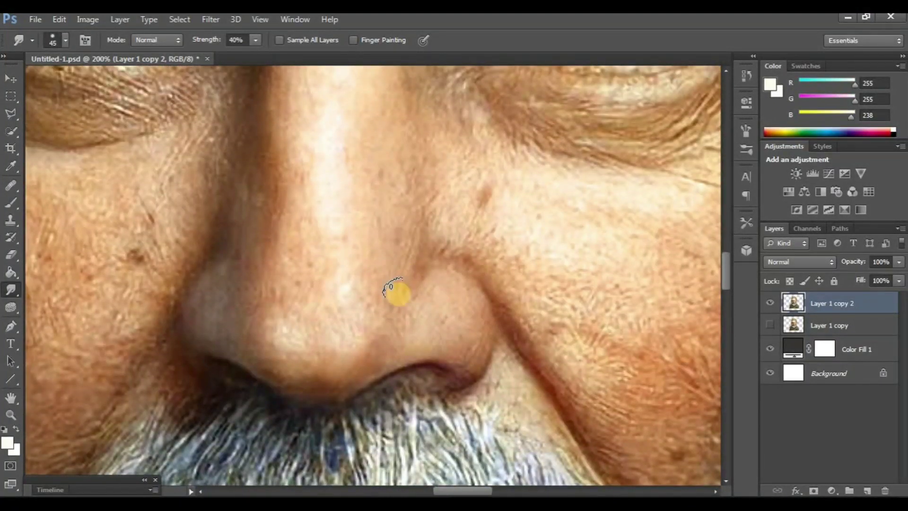
- Smudge the dark nostril crease and surrounding skin smooth, enlarging the brush to 40
scroll(425, 269, down, 2)
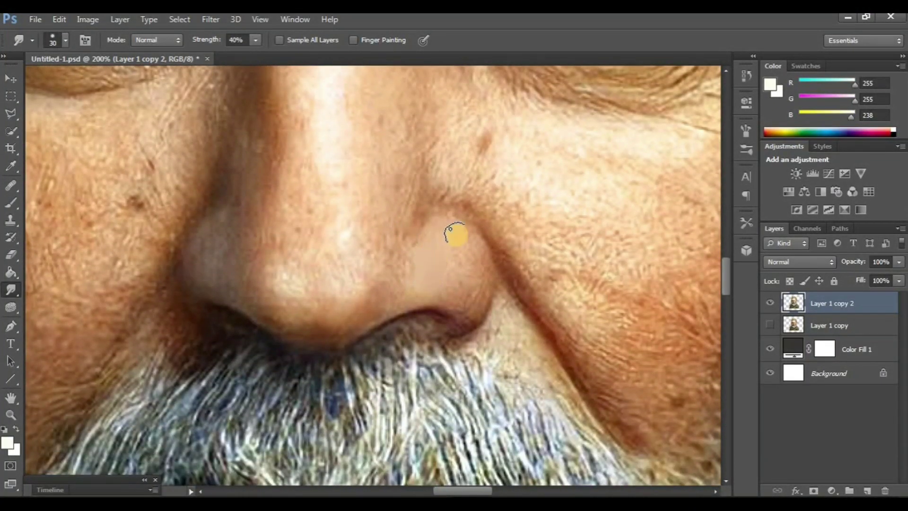
mouse_move(473, 311)
mouse_down()
mouse_move(455, 278)
mouse_move(440, 294)
mouse_up()
mouse_move(446, 263)
mouse_down()
mouse_move(417, 287)
mouse_move(437, 262)
mouse_up()
scroll(381, 325, up, 2)
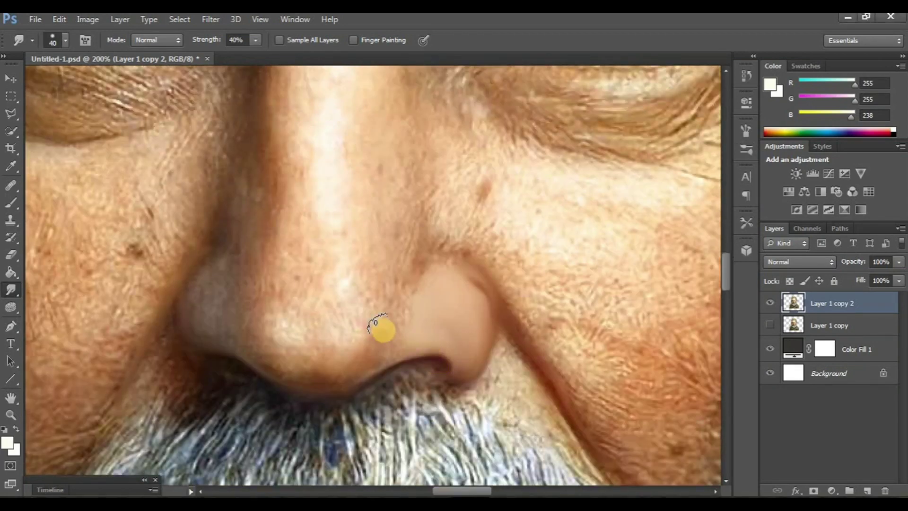
scroll(439, 308, left, 2)
key(])
drag(431, 294, 466, 263)
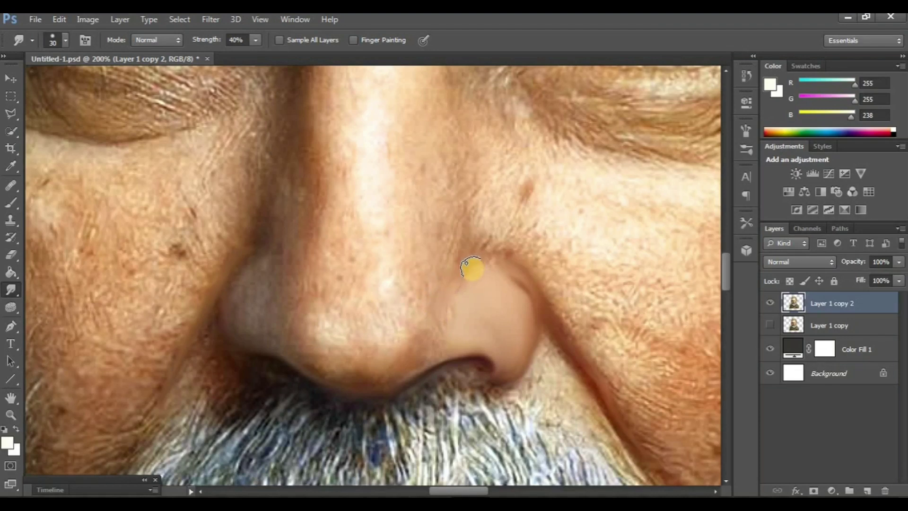
- Smudge the nose tip smooth with a size-35 brush, blending away the skin texture
key(])
mouse_move(404, 323)
mouse_down()
mouse_move(381, 367)
mouse_move(384, 324)
mouse_up()
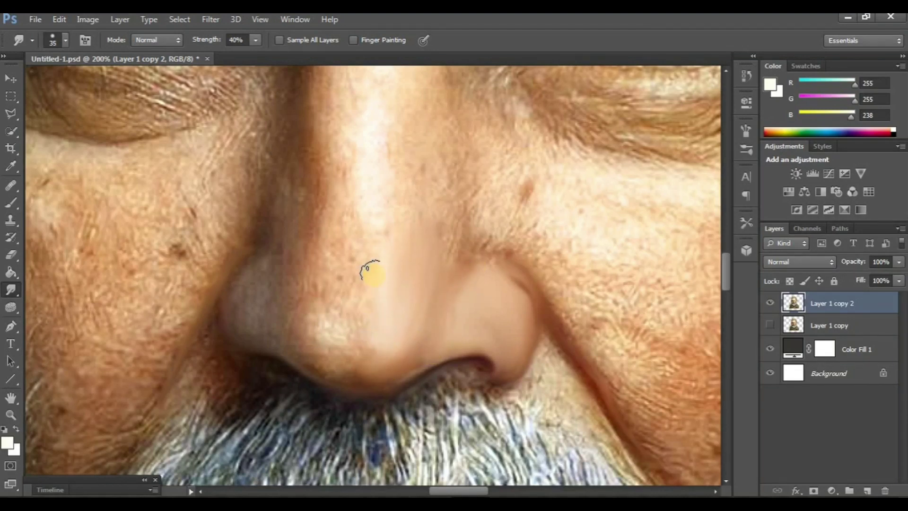
mouse_move(330, 343)
mouse_down()
mouse_move(317, 334)
mouse_move(350, 375)
mouse_move(300, 276)
mouse_move(330, 271)
mouse_move(275, 286)
mouse_move(263, 328)
mouse_move(231, 281)
mouse_move(274, 292)
mouse_up()
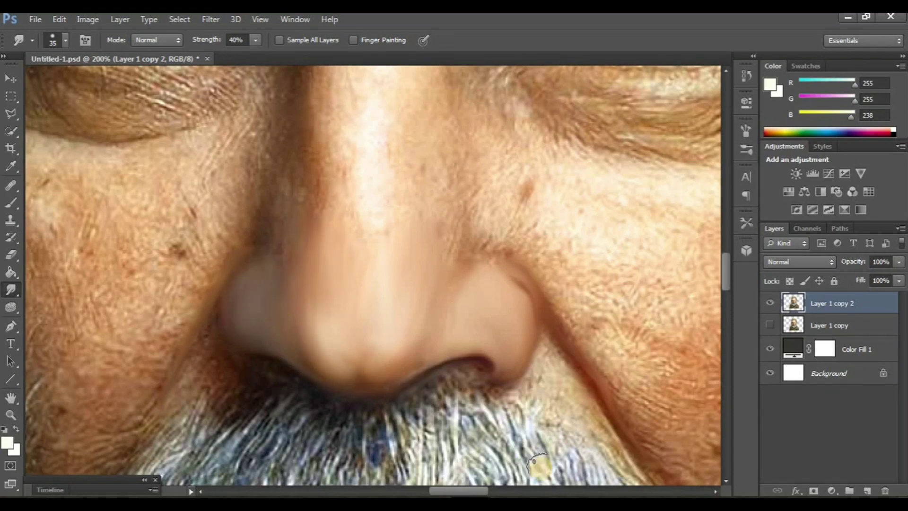
scroll(458, 384, up, 5)
scroll(445, 324, right, 1)
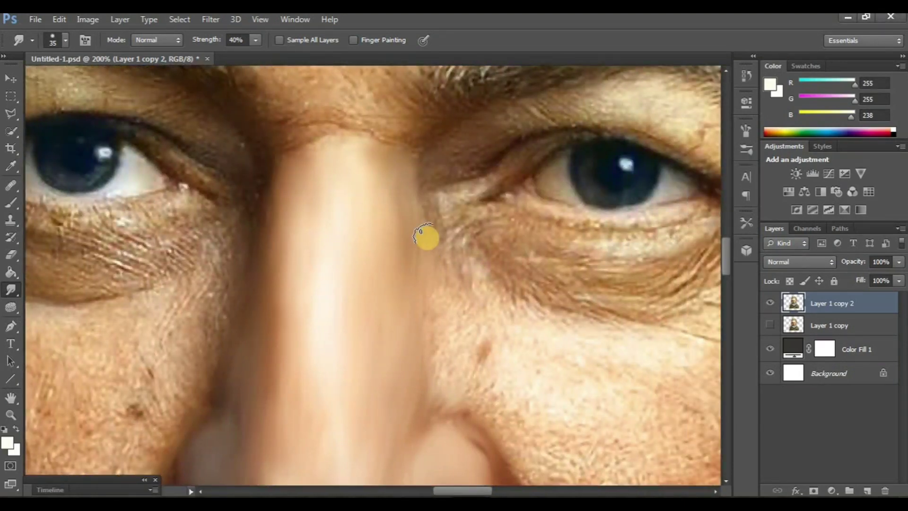
scroll(387, 321, down, 2)
scroll(371, 335, down, 3)
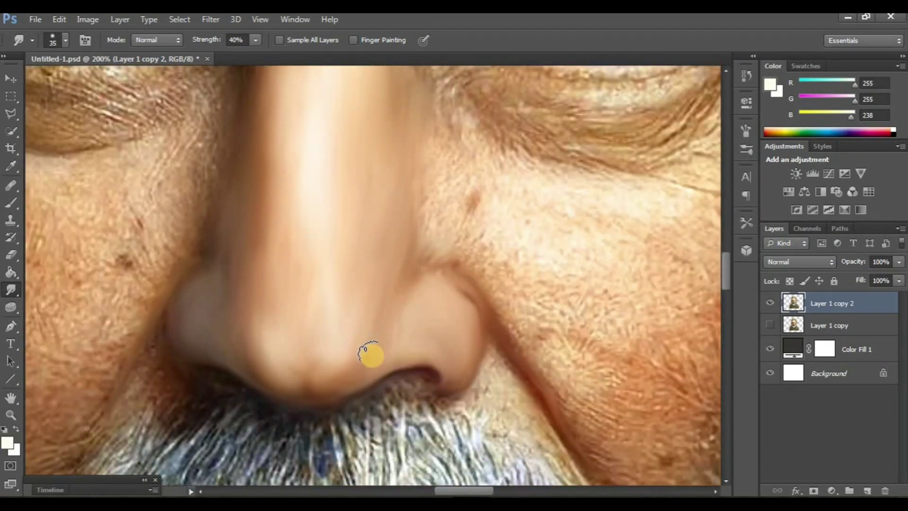
scroll(371, 354, down, 2)
scroll(371, 357, down, 2)
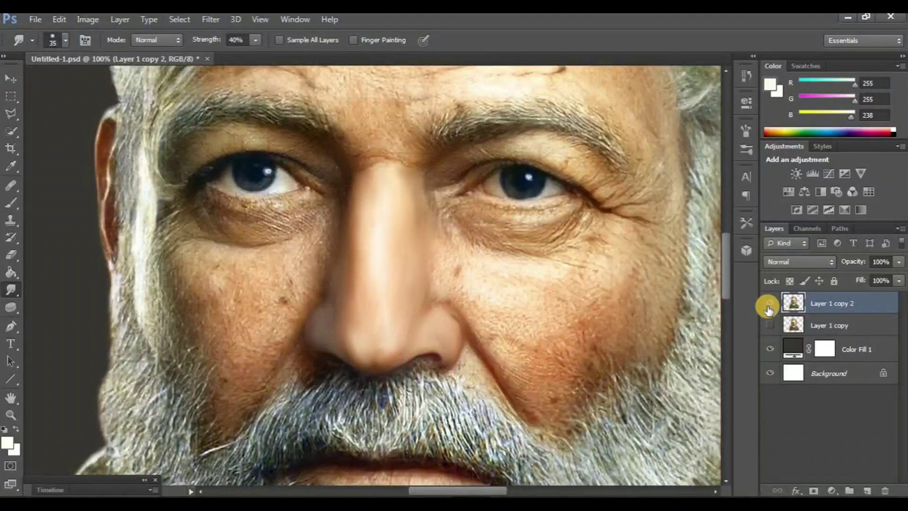
- Toggle the smudged Layer 1 copy 2 off and on to compare with the original
click(768, 305)
click(768, 327)
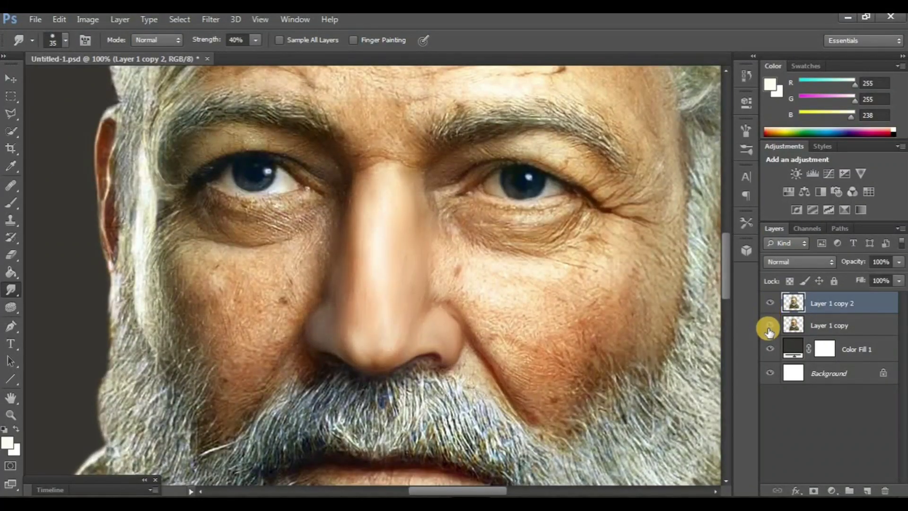
scroll(289, 246, up, 2)
scroll(372, 221, up, 1)
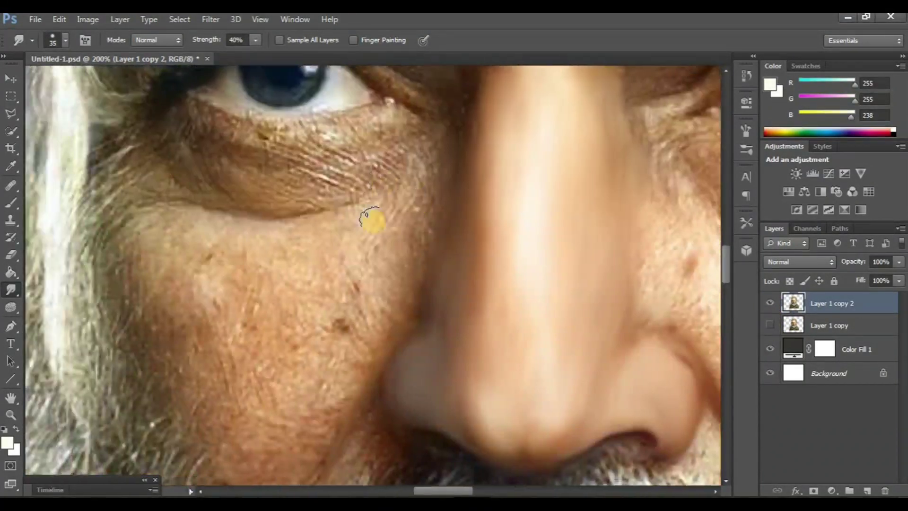
scroll(359, 232, up, 3)
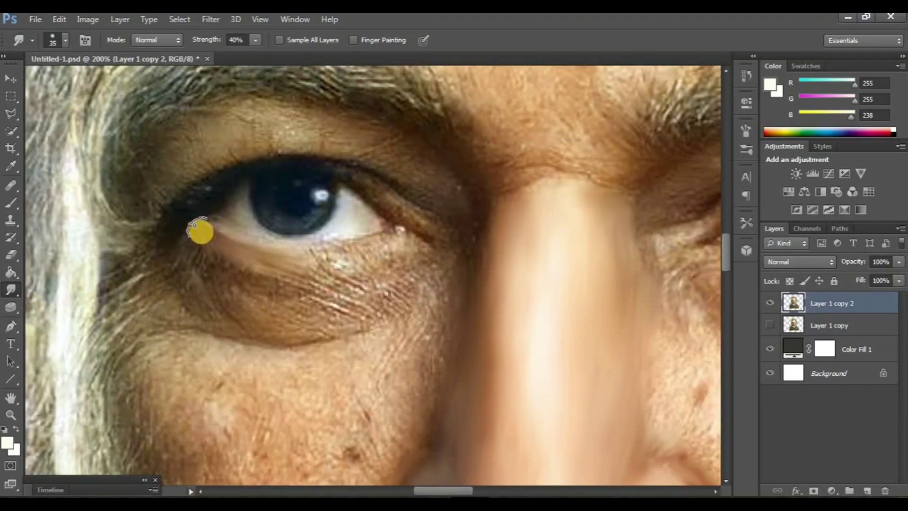
- Smear the left eye's lower eyelid and upper eyelid crease into smooth strokes
mouse_move(201, 231)
mouse_down()
mouse_move(290, 258)
mouse_move(416, 245)
mouse_up()
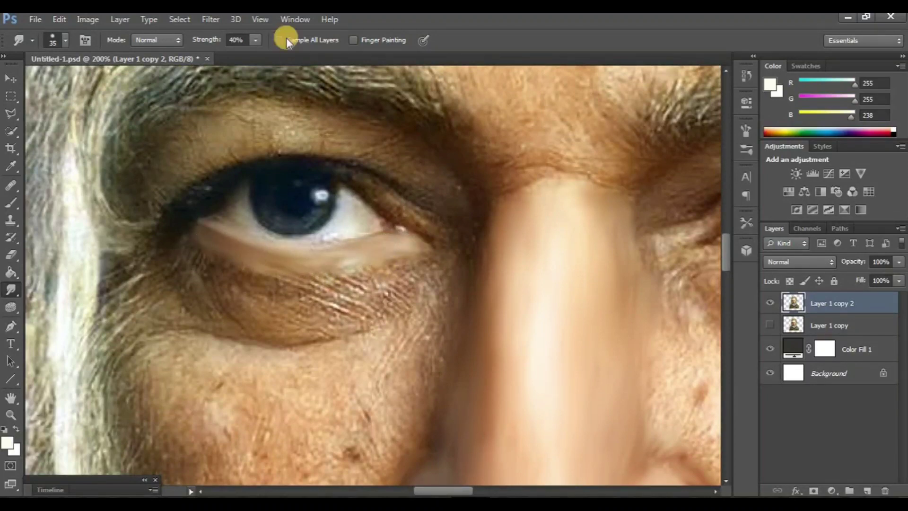
scroll(399, 187, left, 1)
drag(399, 186, 474, 228)
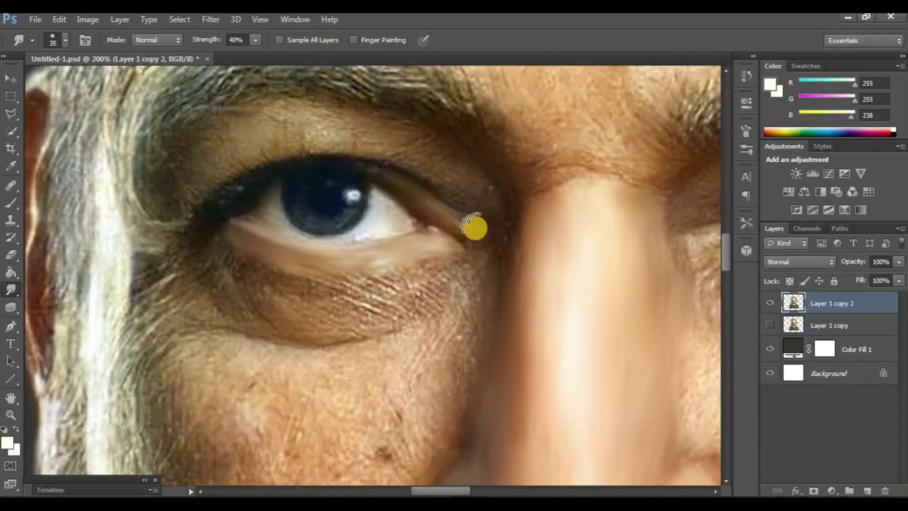
scroll(474, 227, down, 1)
drag(411, 253, 359, 257)
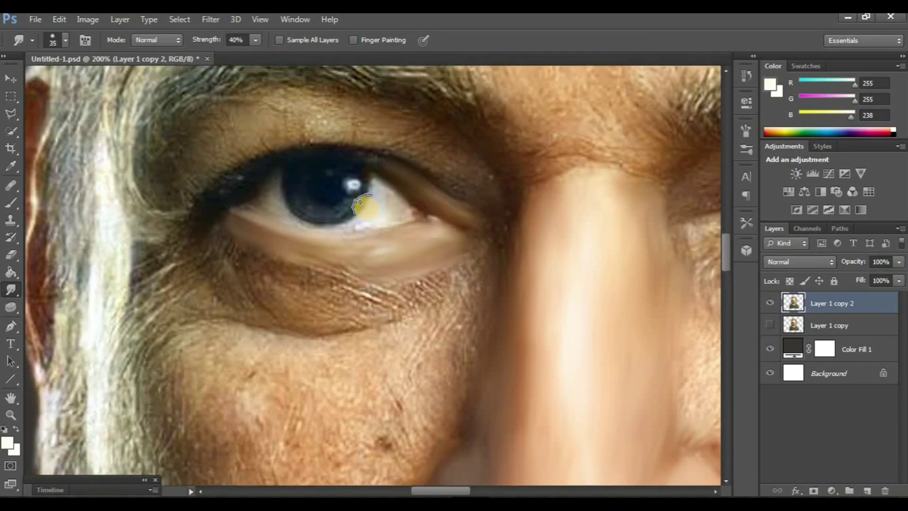
scroll(360, 207, up, 2)
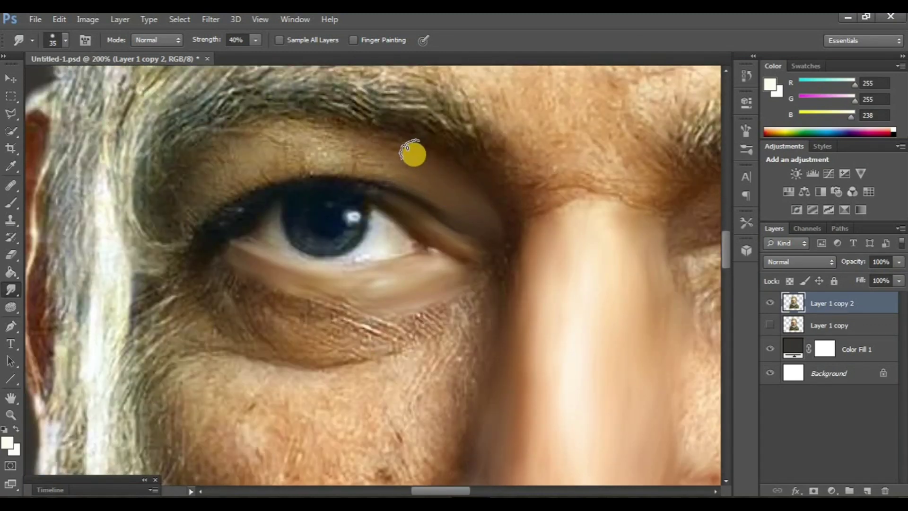
scroll(402, 161, left, 2)
scroll(378, 175, up, 1)
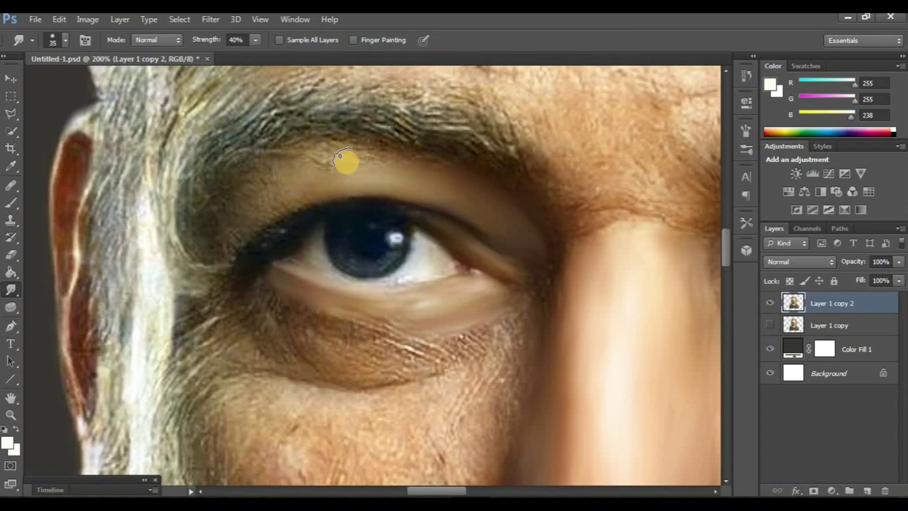
scroll(326, 369, down, 5)
scroll(331, 331, right, 4)
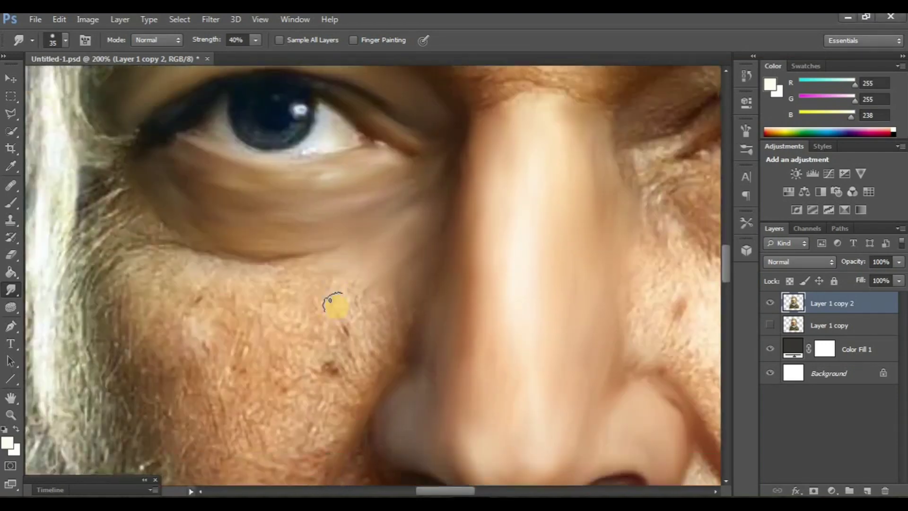
scroll(349, 314, down, 4)
scroll(385, 319, up, 2)
scroll(389, 309, down, 3)
scroll(388, 310, left, 2)
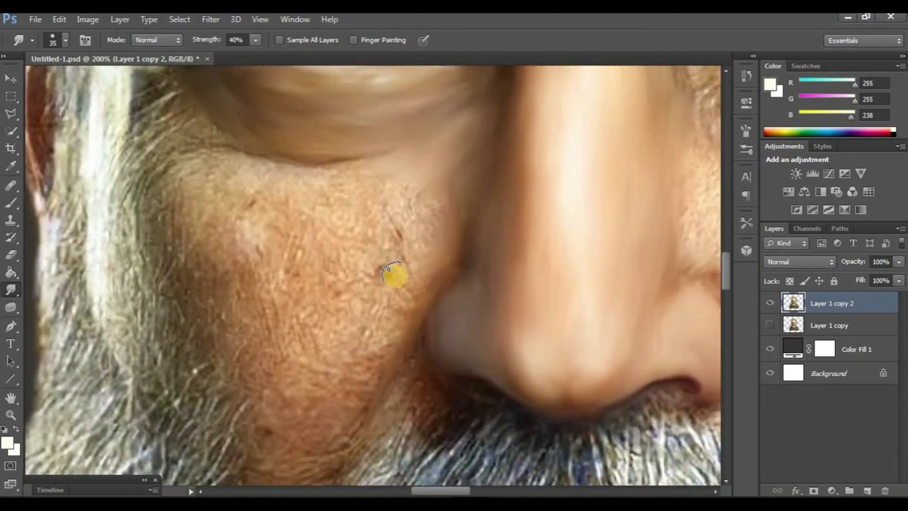
scroll(409, 258, up, 2)
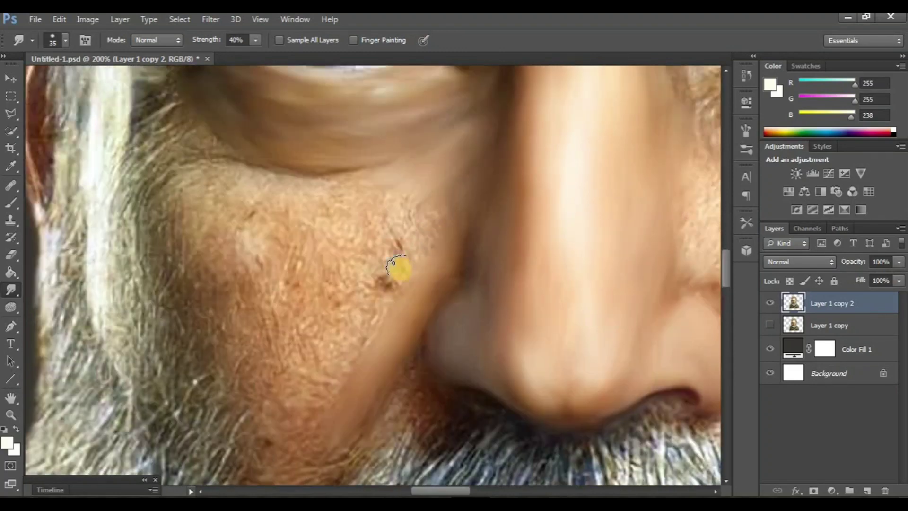
- Smooth the under-eye wrinkle and upper cheek into soft strokes, then zoom out
drag(384, 286, 391, 254)
scroll(400, 250, up, 2)
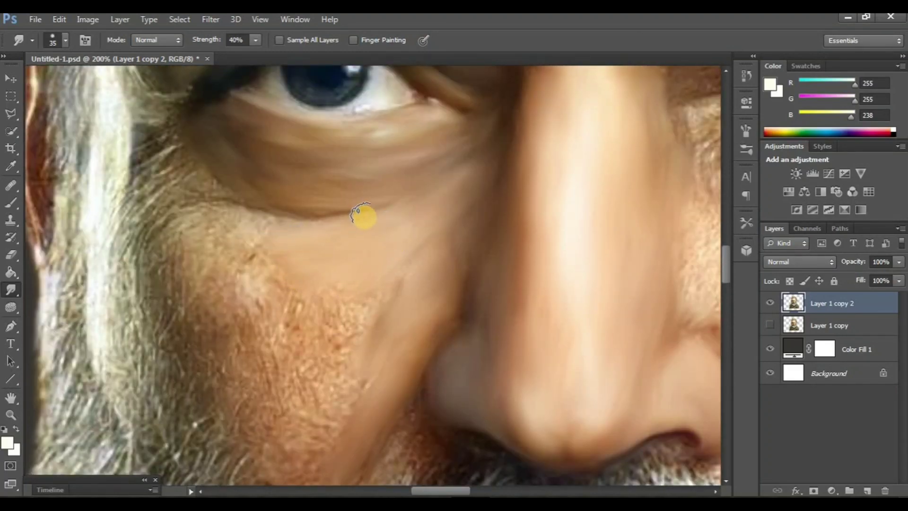
scroll(219, 243, left, 2)
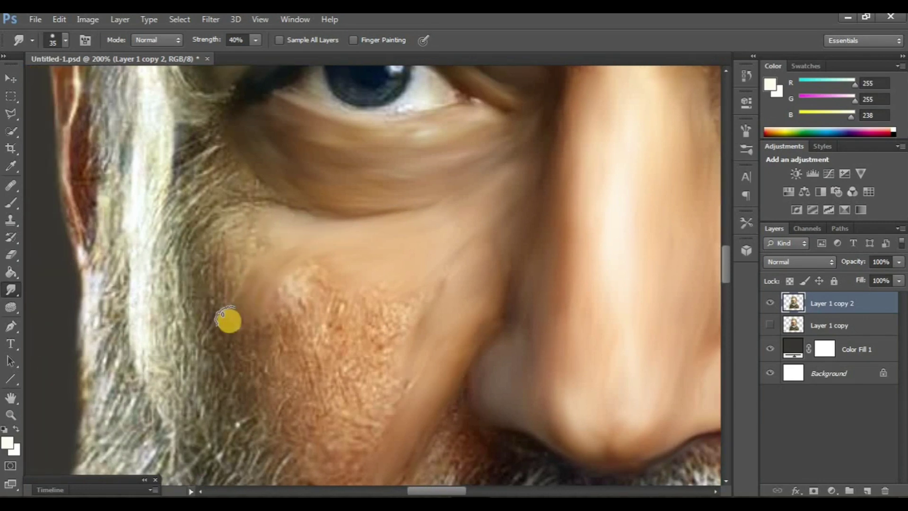
scroll(204, 271, up, 2)
drag(235, 241, 363, 304)
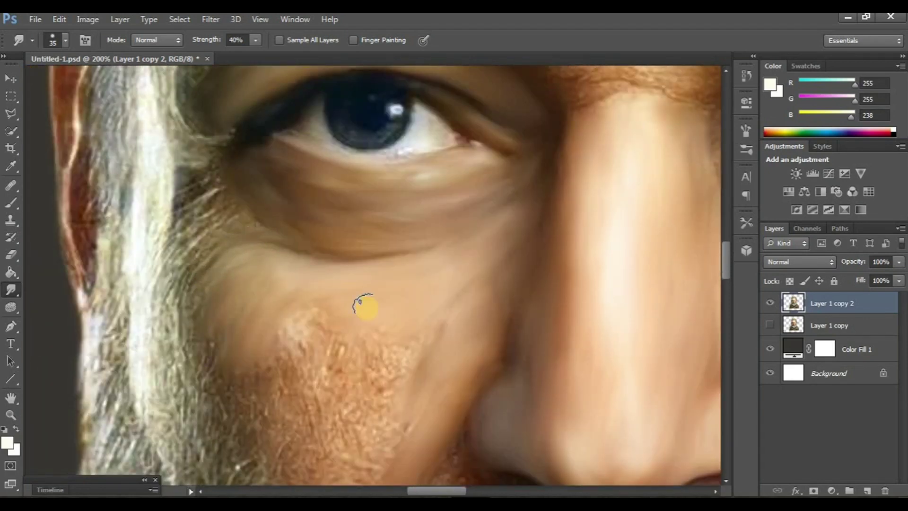
key(ctrl+minus)
scroll(522, 370, right, 2)
scroll(522, 370, up, 1)
- Toggle Layer 1 copy 2 off and on to compare, leaving it visible
drag(770, 304, 769, 314)
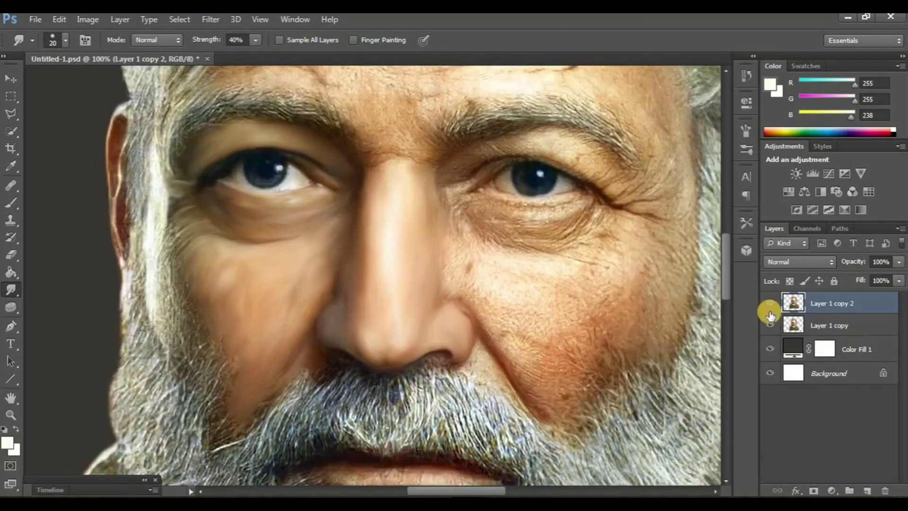
click(768, 312)
click(767, 312)
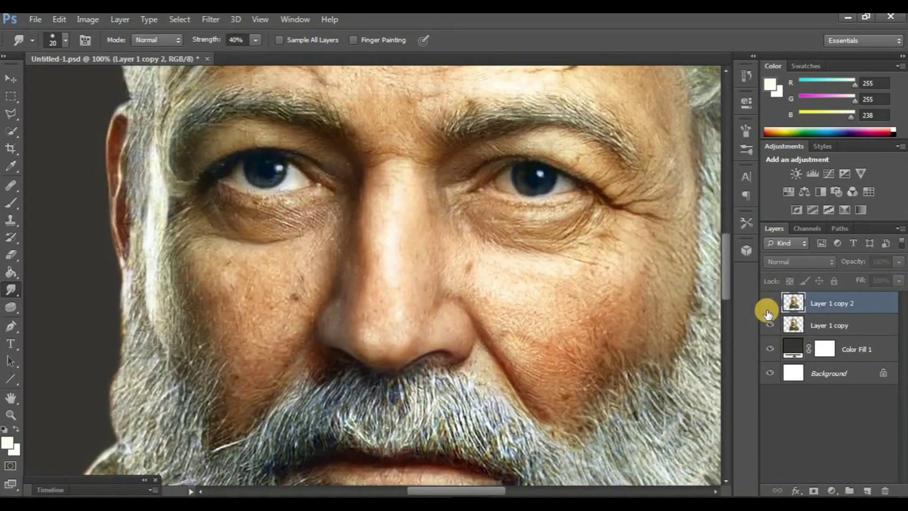
- Zoom in on the cheek under the right-hand eye
scroll(440, 364, right, 3)
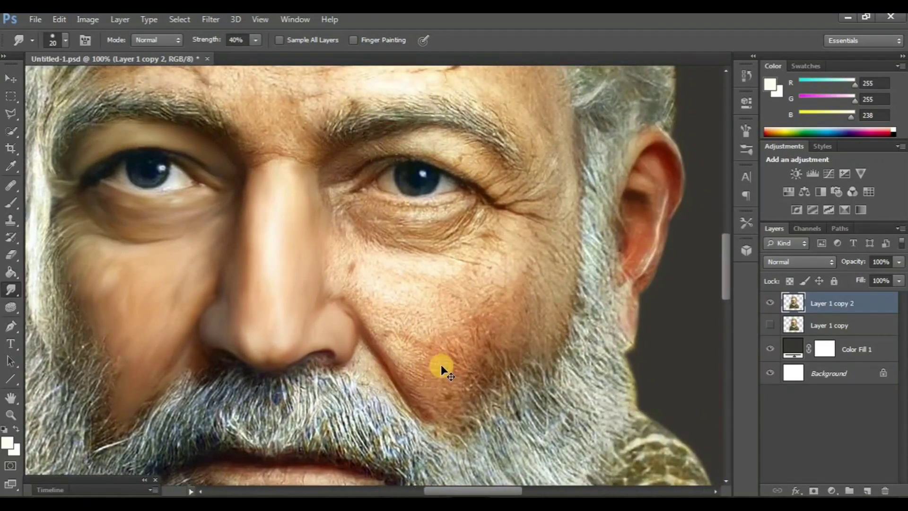
key(ctrl+plus)
scroll(446, 364, up, 3)
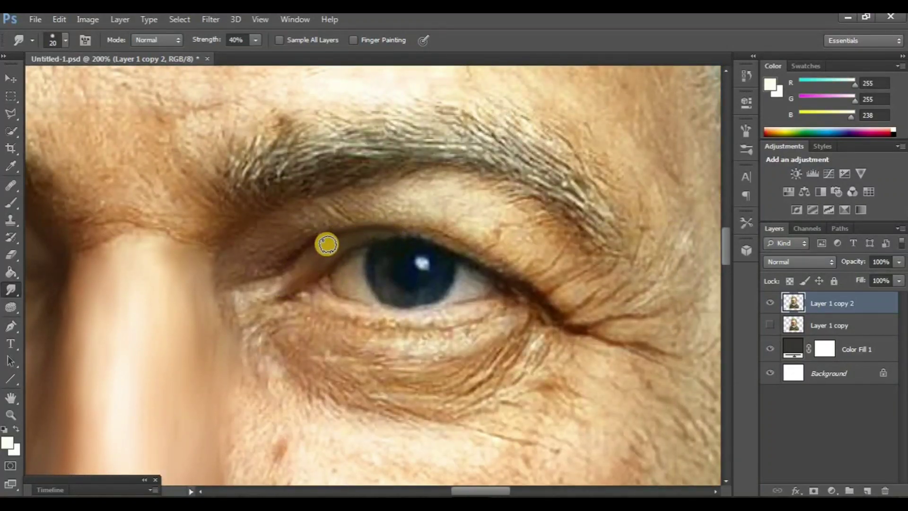
scroll(335, 233, right, 2)
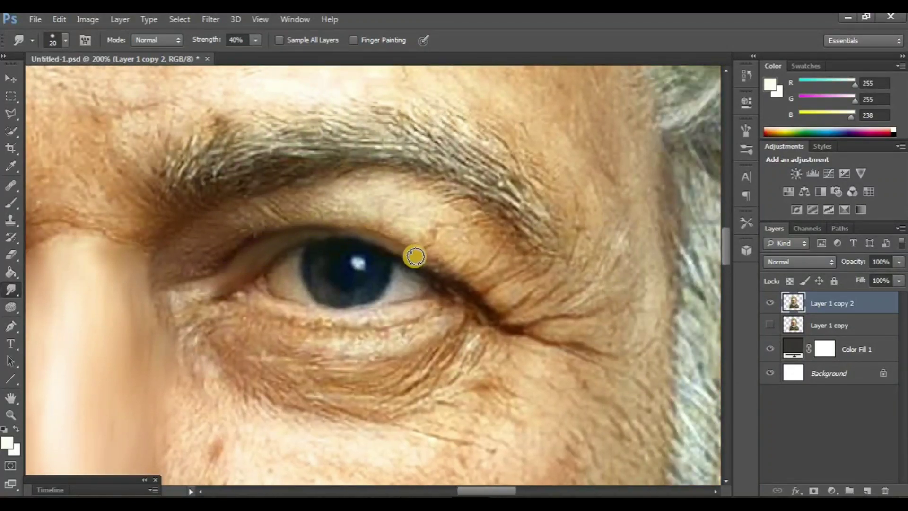
- Smudge the right eye's lower eyelid into a soft band, from outer eye bag to inner corner
scroll(424, 275, left, 1)
scroll(424, 275, down, 2)
scroll(426, 278, left, 1)
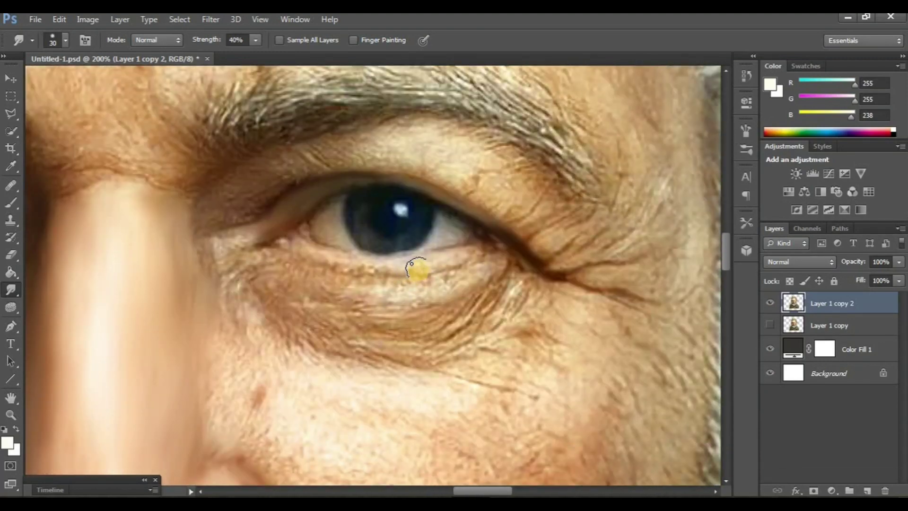
mouse_move(364, 266)
mouse_down()
mouse_move(294, 241)
mouse_move(304, 269)
mouse_move(437, 274)
mouse_move(450, 294)
mouse_up()
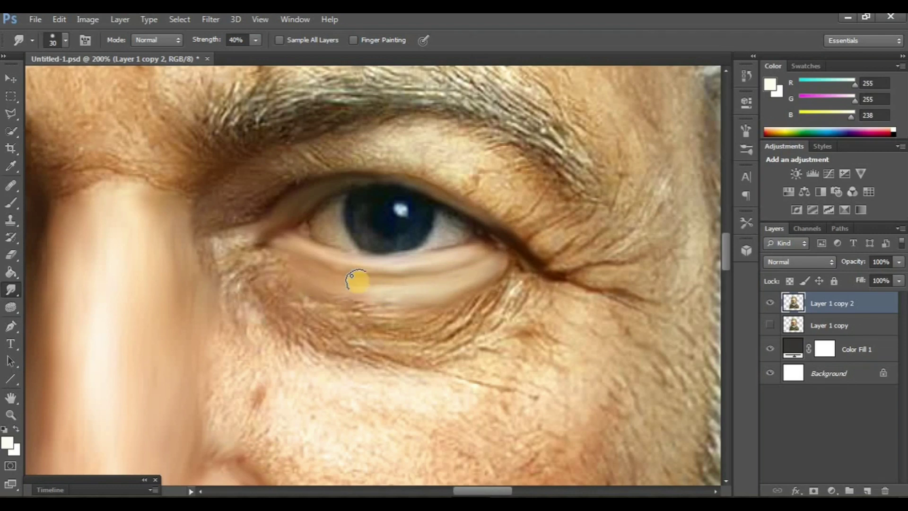
mouse_move(357, 281)
mouse_down()
mouse_move(229, 254)
mouse_move(229, 238)
mouse_up()
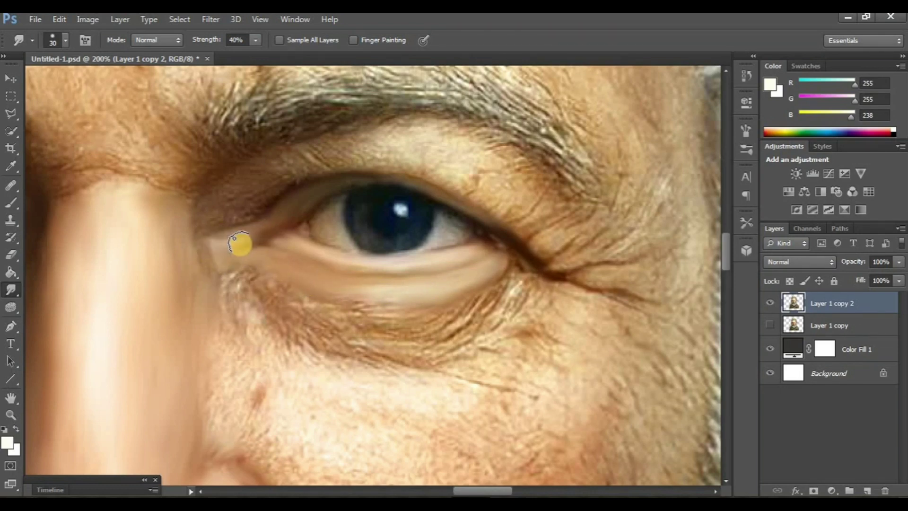
scroll(239, 244, down, 2)
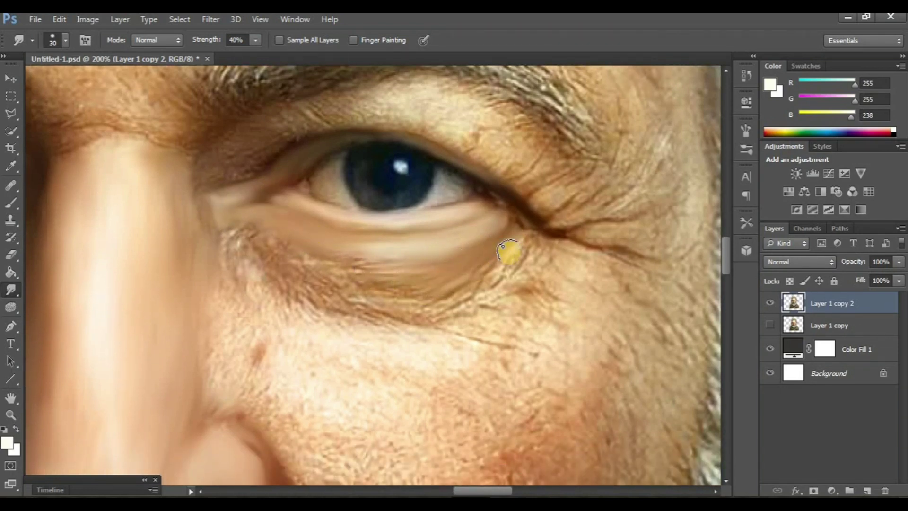
mouse_move(508, 251)
mouse_down()
mouse_move(420, 302)
mouse_move(350, 289)
mouse_up()
- Smooth the fold beside the nose and blend the cheek into a soft diagonal streak
scroll(475, 445, down, 5)
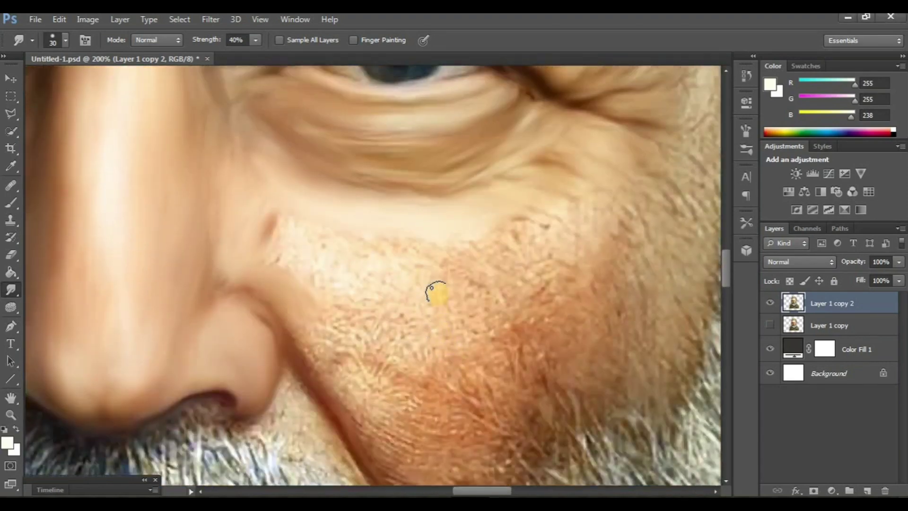
scroll(436, 293, up, 4)
drag(769, 313, 769, 325)
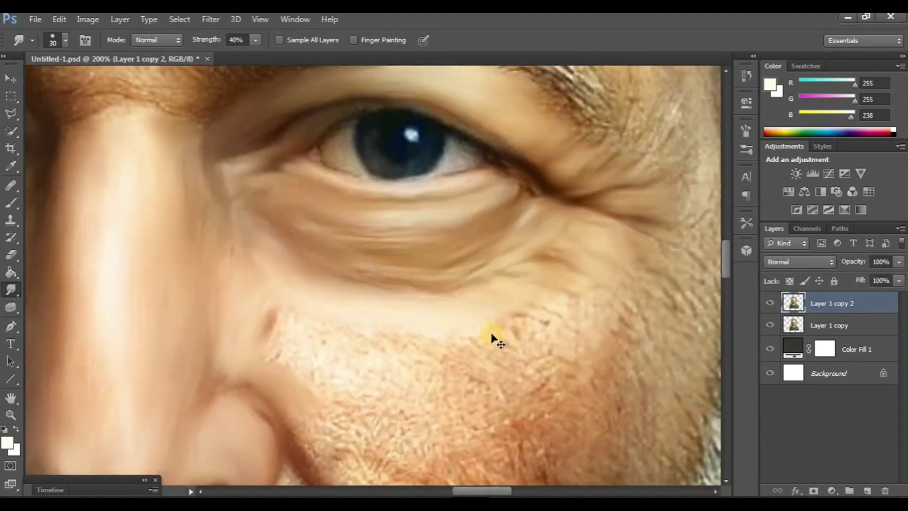
scroll(426, 298, down, 5)
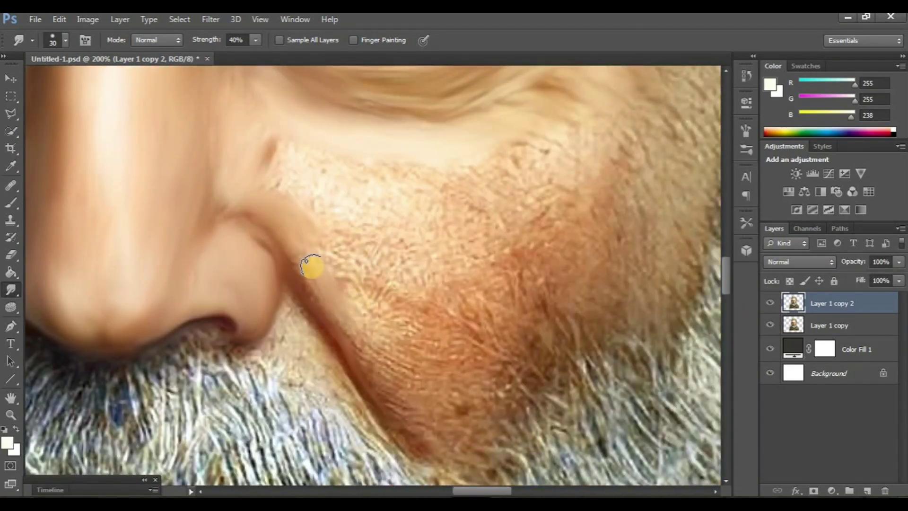
mouse_move(302, 253)
mouse_down()
mouse_move(331, 314)
mouse_move(415, 406)
mouse_move(379, 328)
mouse_move(367, 336)
mouse_up()
scroll(385, 331, right, 2)
scroll(576, 204, up, 3)
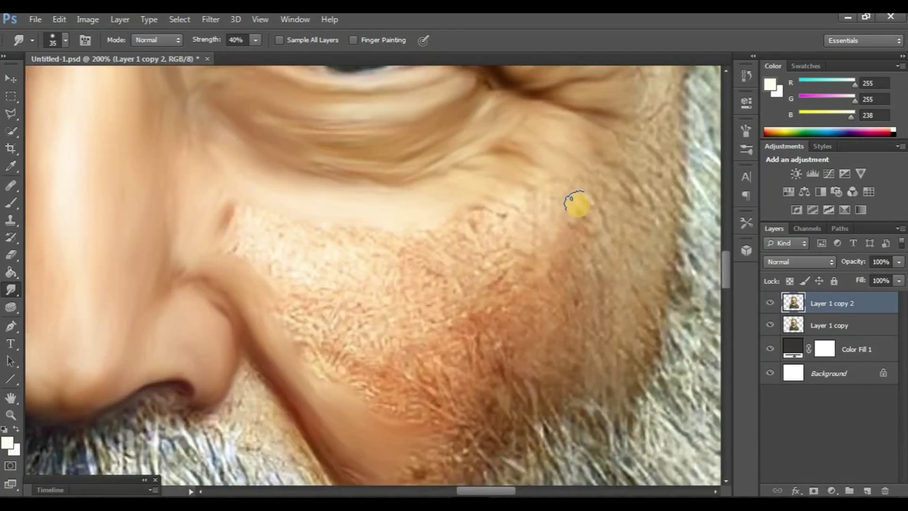
mouse_move(551, 213)
mouse_down()
mouse_move(462, 283)
mouse_move(455, 233)
mouse_up()
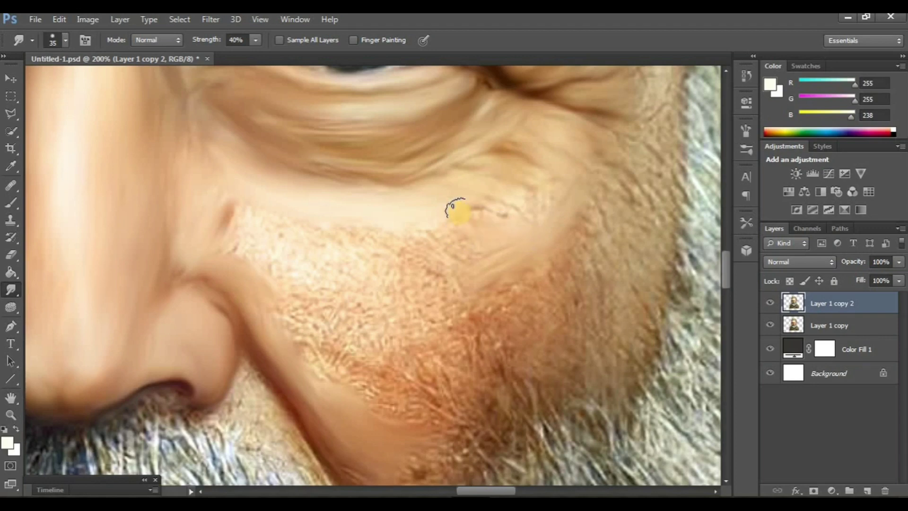
- Toggle Layer 1 copy 2 off and on to compare the smoothed right side with the original
scroll(522, 198, left, 1)
scroll(426, 239, left, 1)
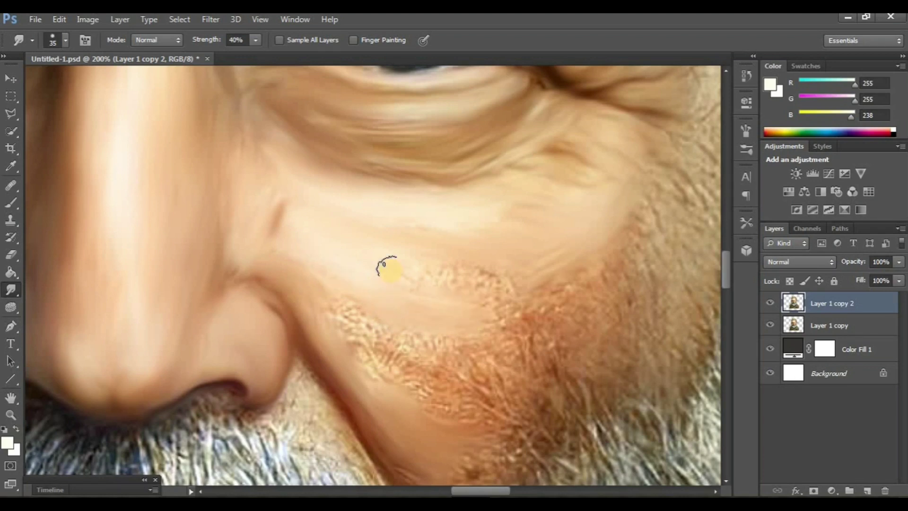
scroll(426, 274, down, 2)
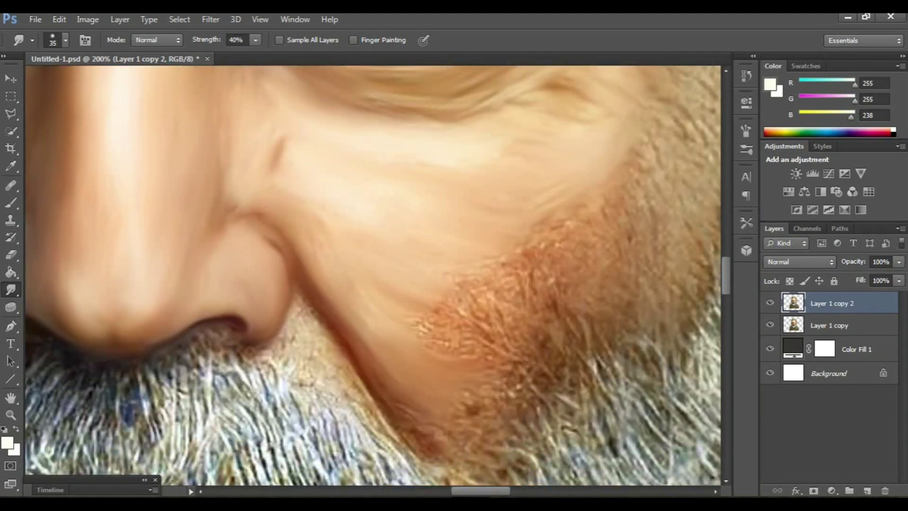
scroll(468, 334, down, 1)
scroll(468, 333, down, 2)
scroll(467, 335, down, 1)
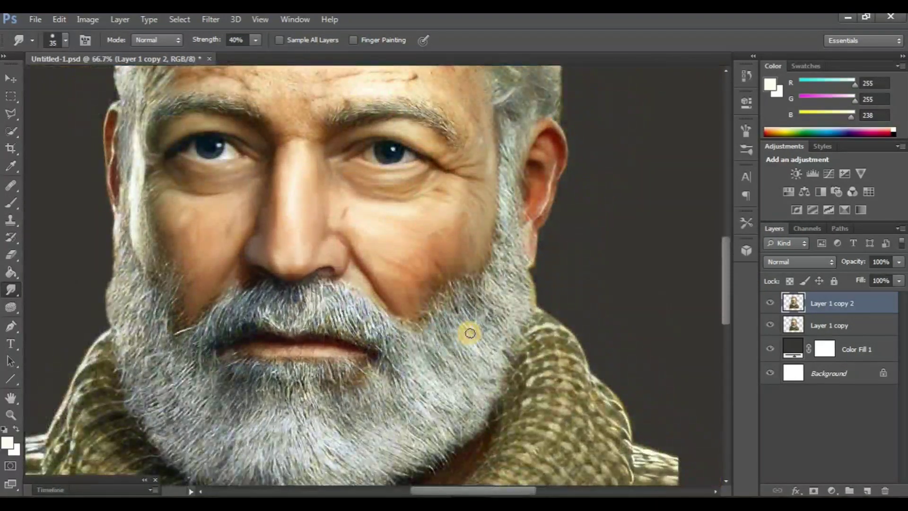
scroll(466, 337, up, 1)
click(769, 302)
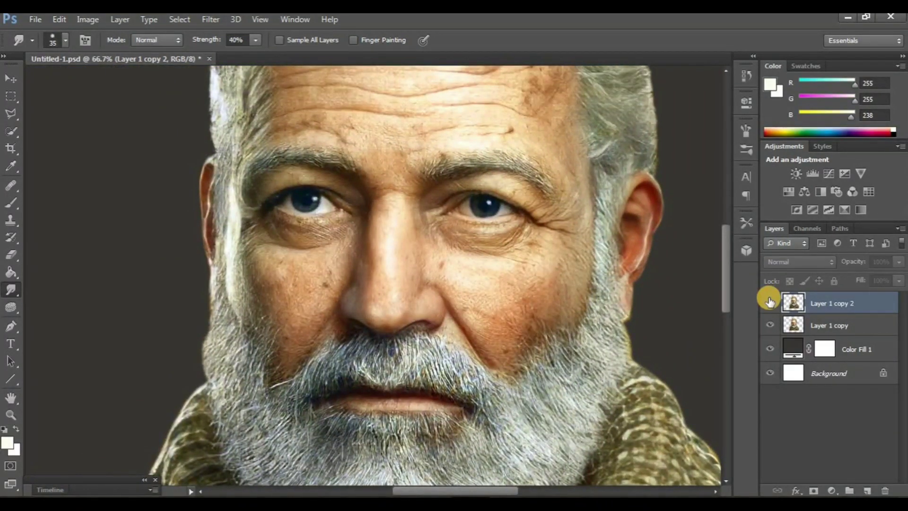
click(769, 302)
scroll(491, 307, up, 3)
scroll(490, 309, up, 1)
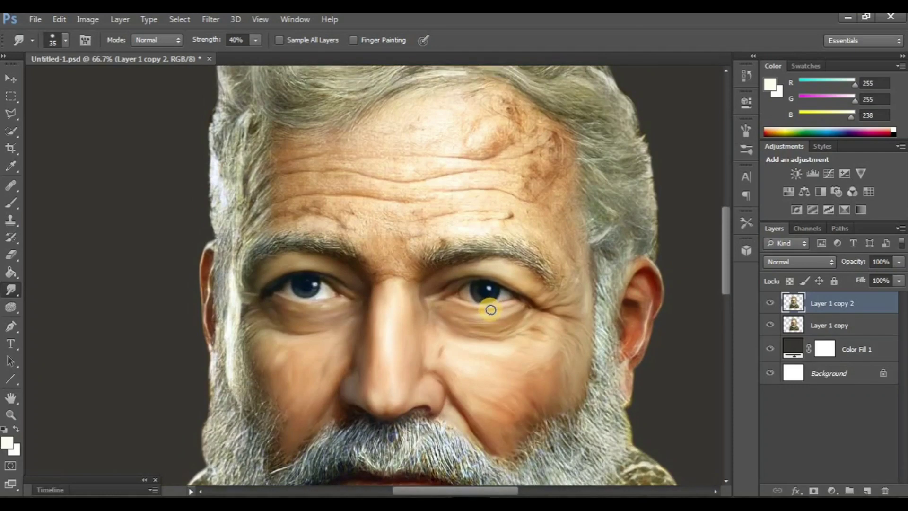
key(ctrl+plus)
- With a smaller smudge brush, soften the brow furrow between the eyes and the inner eyebrow end
key(ctrl+minus)
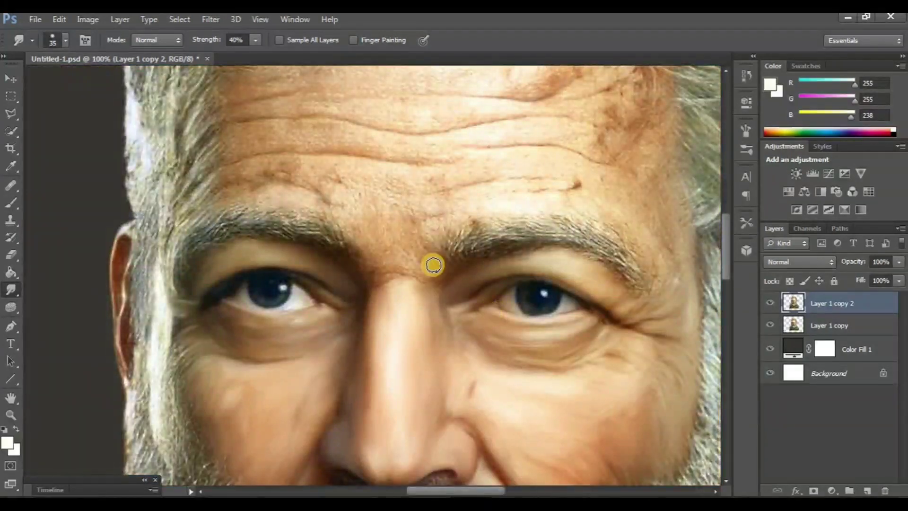
scroll(432, 265, down, 1)
scroll(433, 268, up, 1)
scroll(506, 250, up, 1)
scroll(468, 281, up, 1)
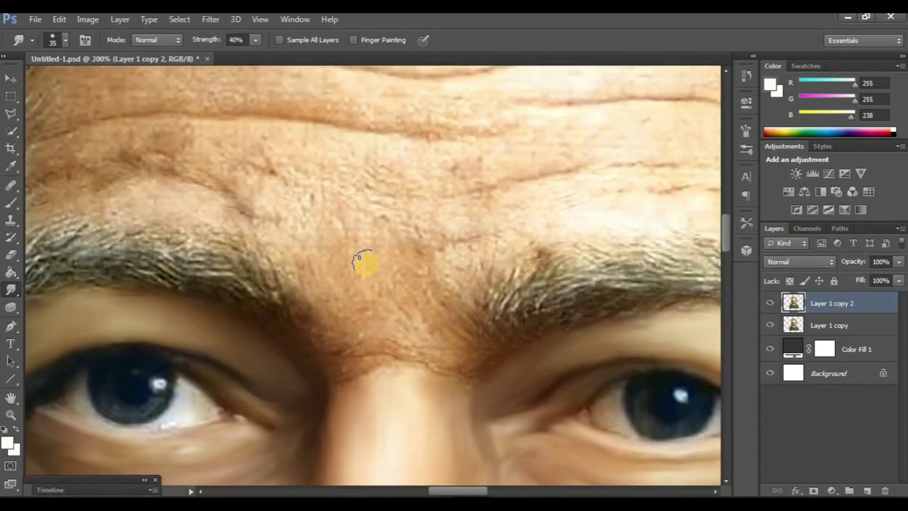
scroll(367, 262, up, 1)
scroll(367, 264, down, 2)
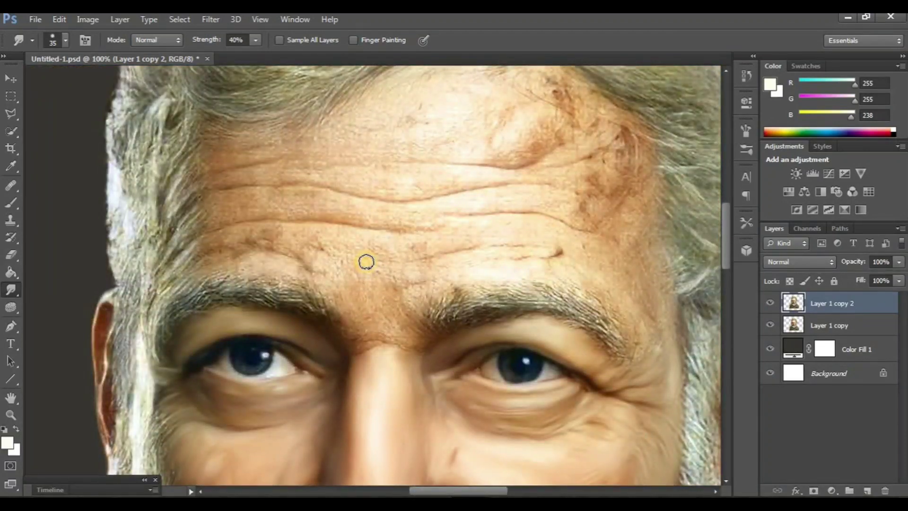
scroll(321, 264, up, 2)
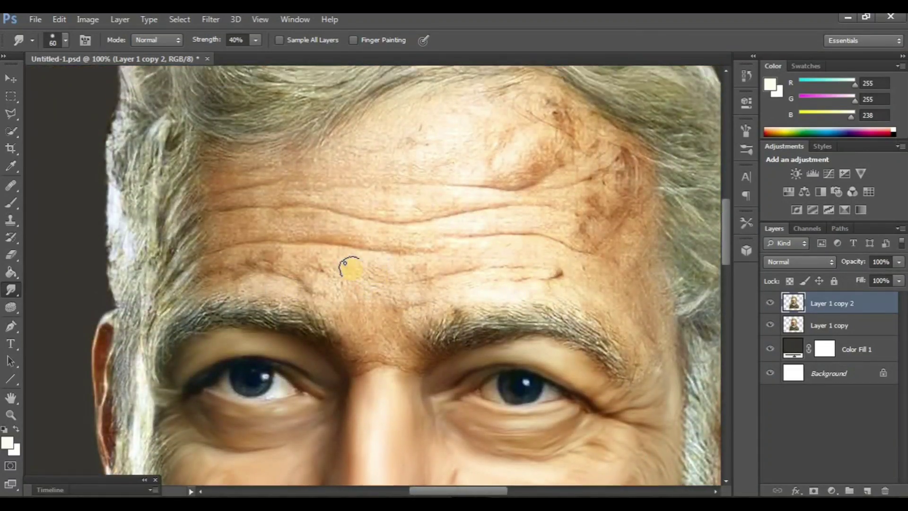
scroll(344, 272, left, 1)
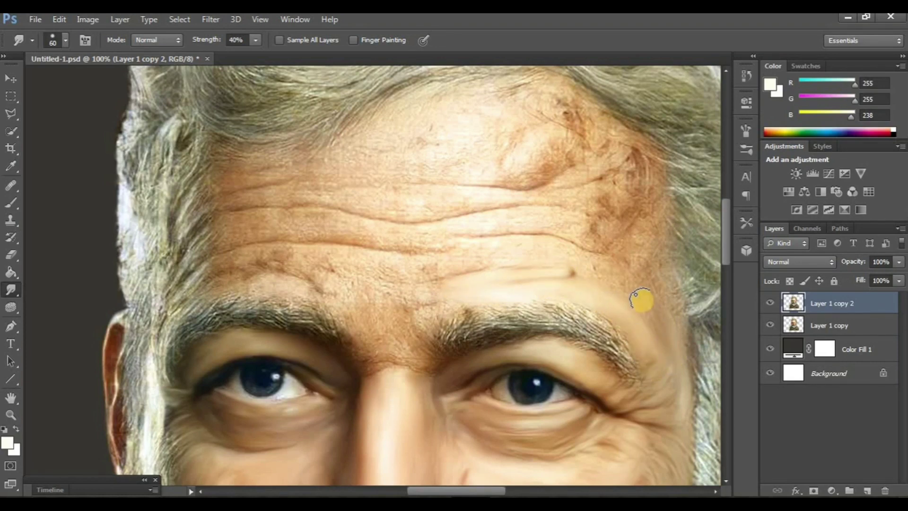
scroll(518, 265, up, 3)
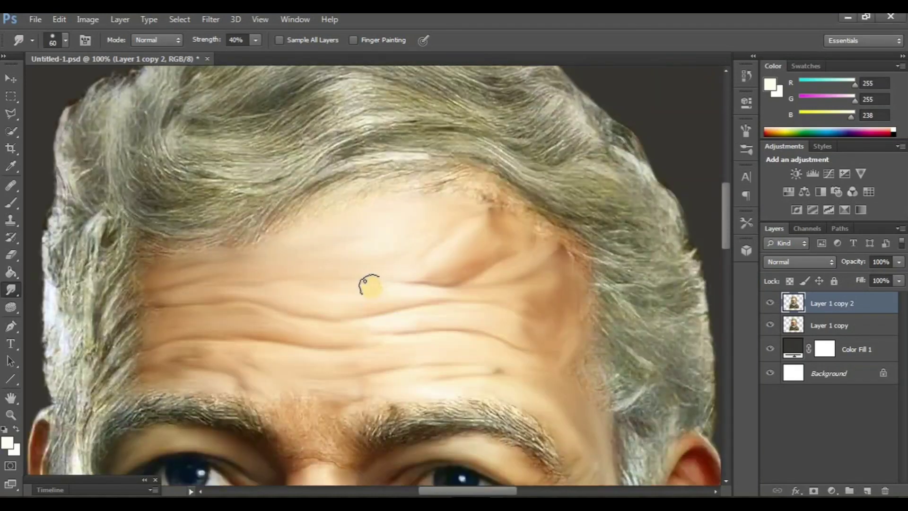
scroll(365, 304, up, 2)
scroll(371, 278, down, 3)
key(bracketleft)
key(bracketleft)
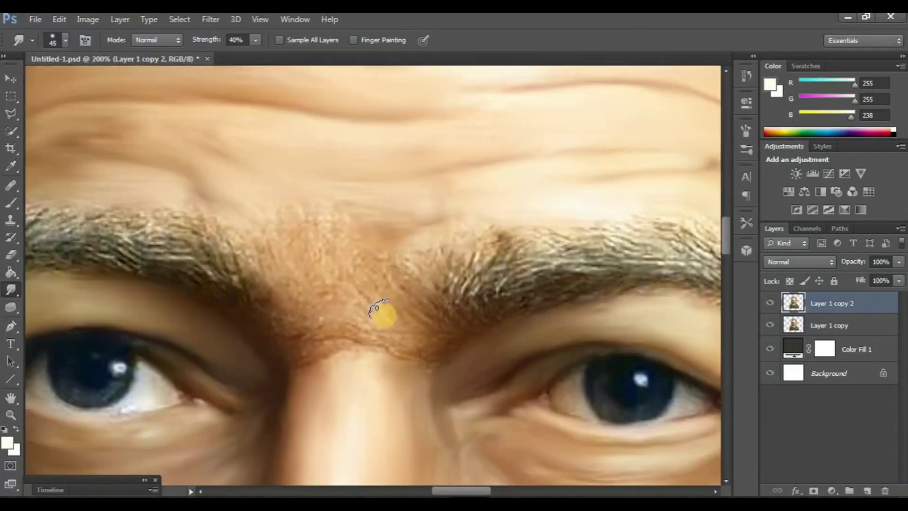
mouse_move(426, 337)
mouse_down()
mouse_move(365, 291)
mouse_move(362, 332)
mouse_move(300, 323)
mouse_move(342, 283)
mouse_move(366, 242)
mouse_move(343, 217)
mouse_up()
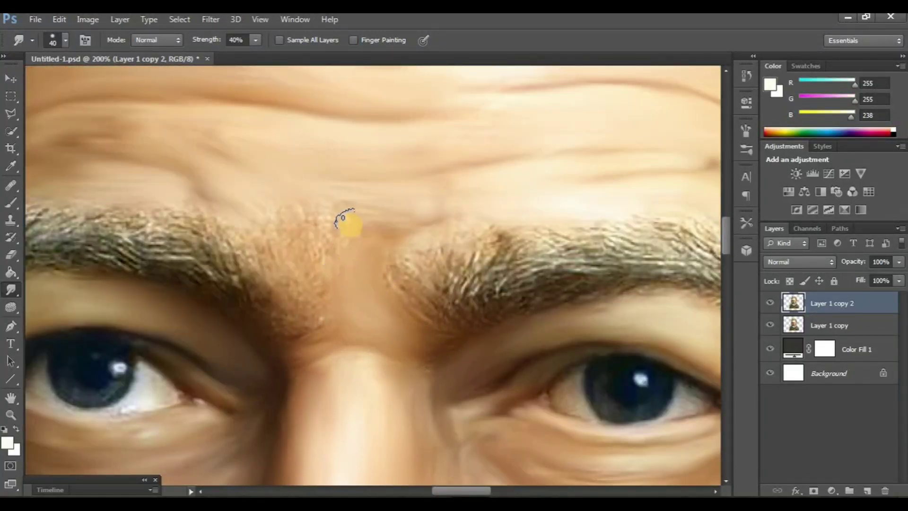
mouse_move(291, 249)
mouse_down()
mouse_move(289, 286)
mouse_move(318, 282)
mouse_move(281, 336)
mouse_move(323, 309)
mouse_move(306, 316)
mouse_move(278, 227)
mouse_up()
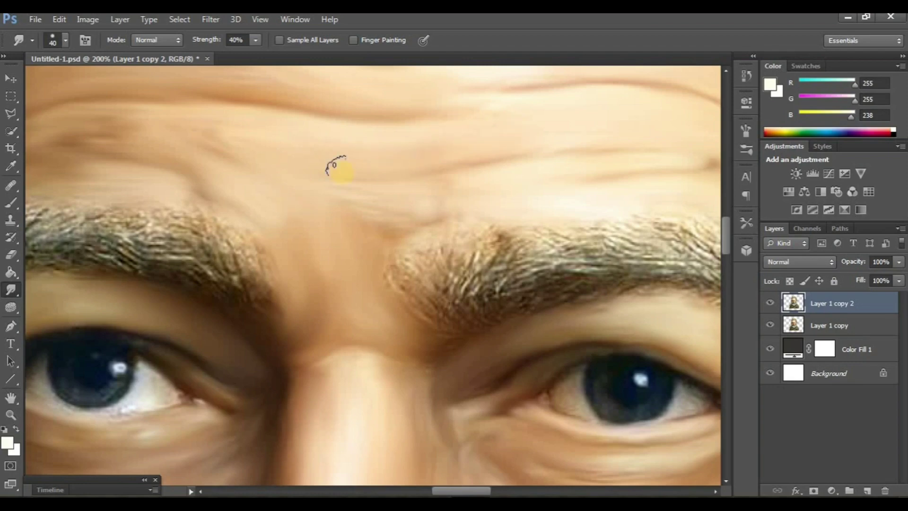
- Toggle Layer 1 copy 2 off and on to compare the retouched brow, then zoom to the forehead
key(ctrl+minus)
key(ctrl+minus)
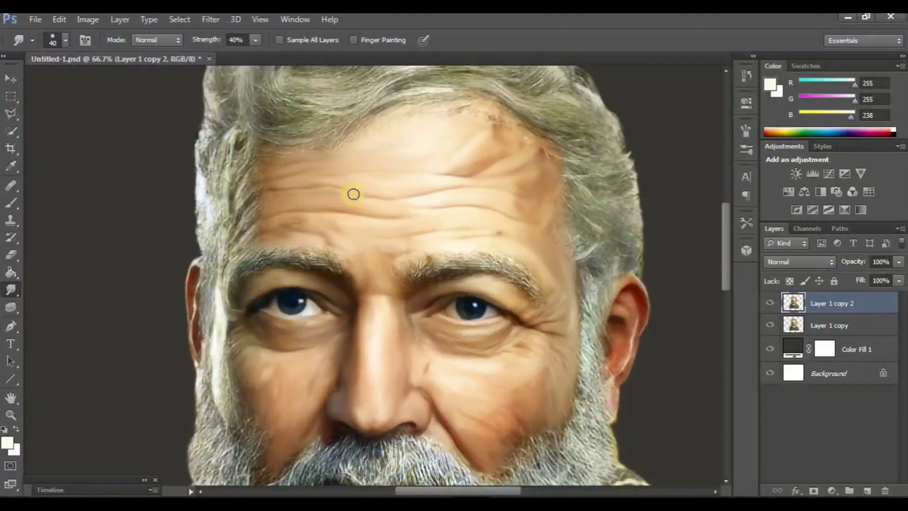
click(770, 304)
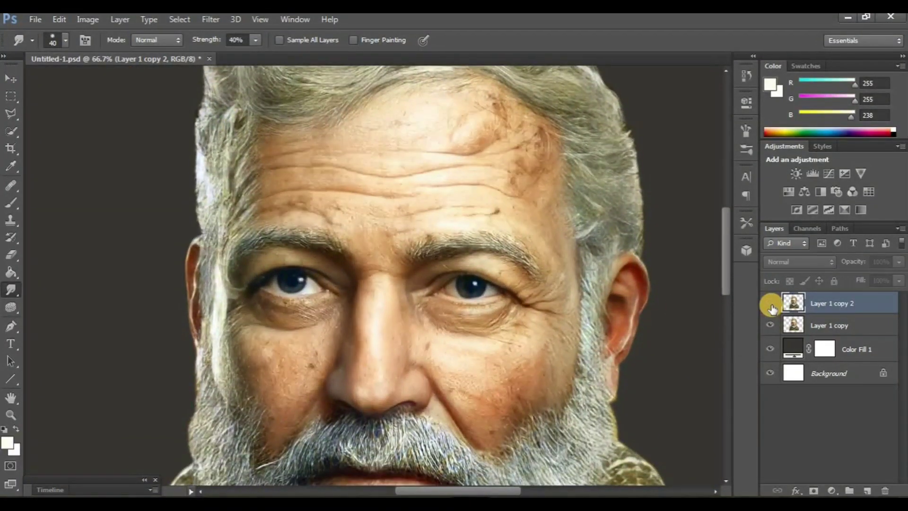
click(770, 304)
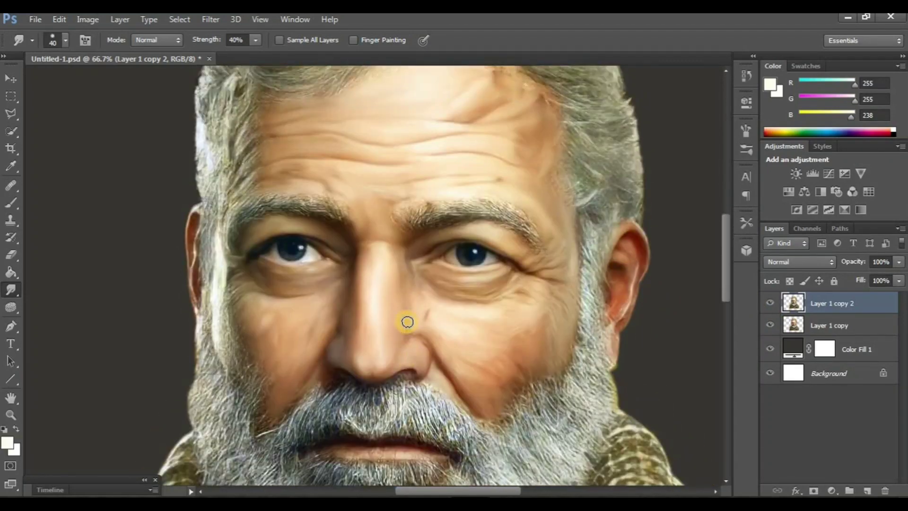
scroll(408, 321, up, 5)
key(ctrl+plus)
scroll(233, 217, down, 1)
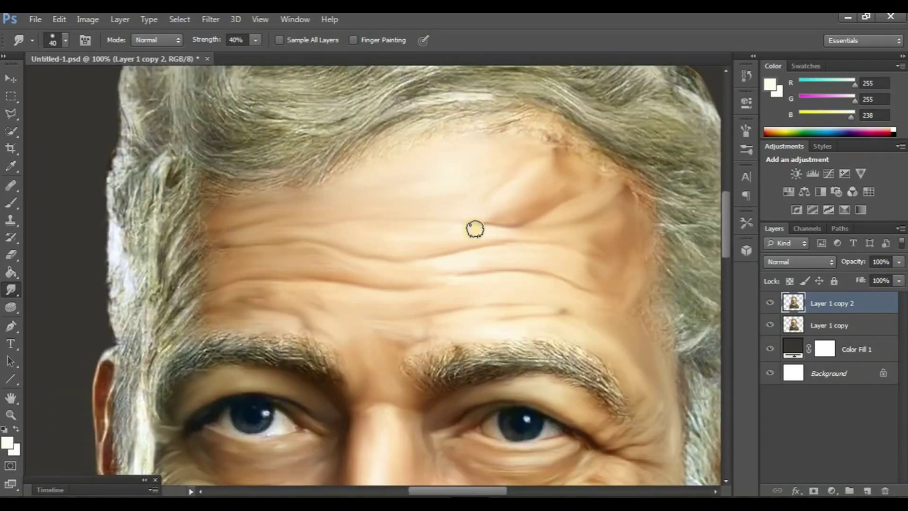
scroll(475, 229, up, 2)
- Duplicate the retouched layer and set the Smudge tool to 70% strength at brush size 20
scroll(474, 232, right, 2)
key(ctrl+j)
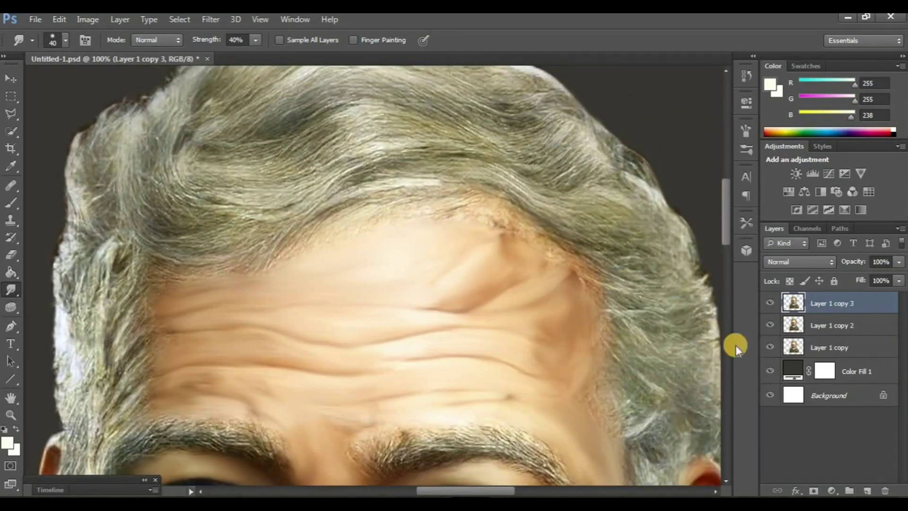
scroll(405, 293, up, 1)
scroll(401, 292, right, 1)
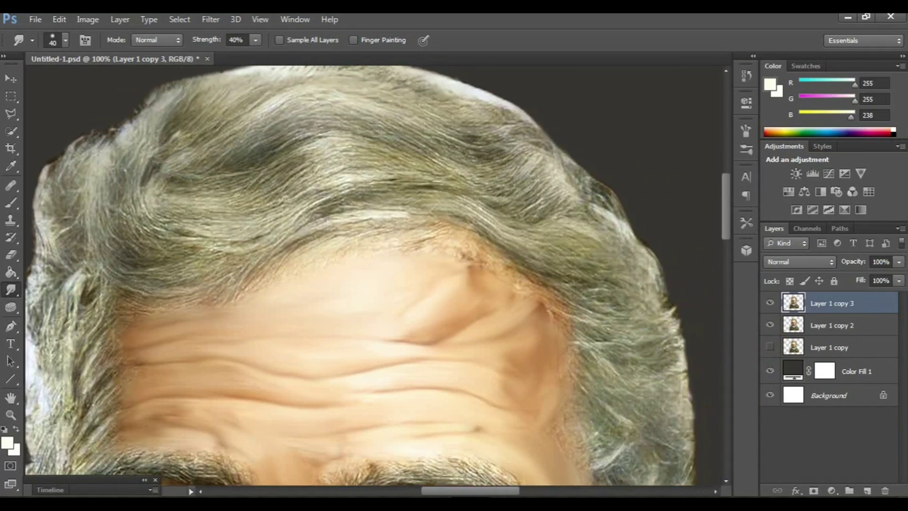
click(65, 41)
double_click(88, 146)
click(239, 36)
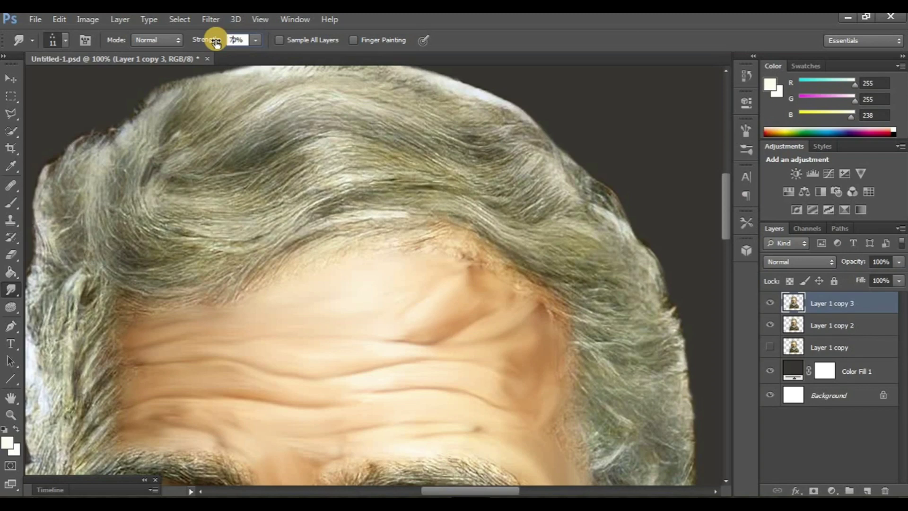
click(216, 42)
scroll(223, 250, down, 3)
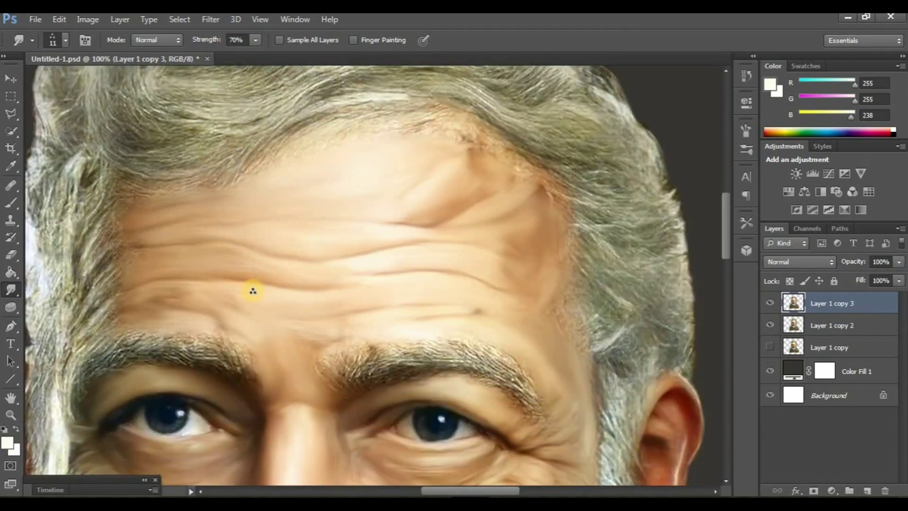
scroll(273, 264, up, 3)
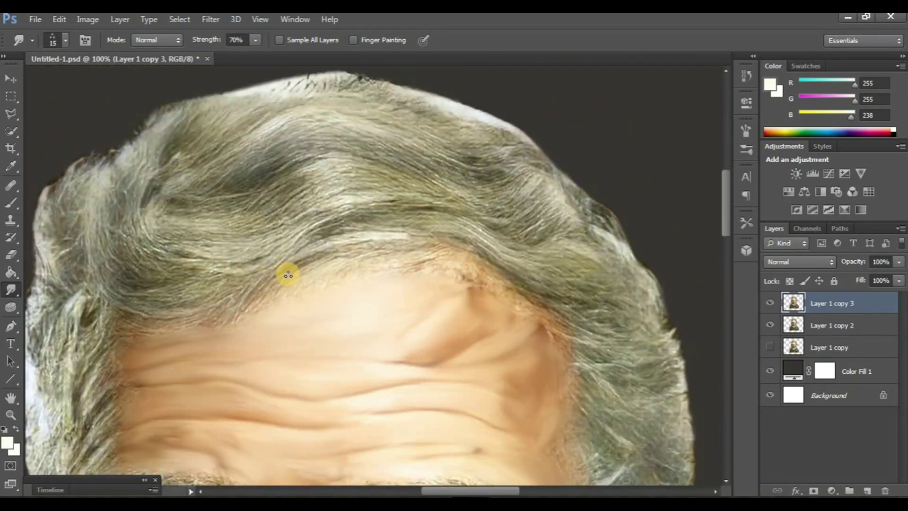
key(bracketright)
- Smudge the hair above the forehead into smooth streaks, hiding the layer briefly to compare
scroll(354, 268, up, 1)
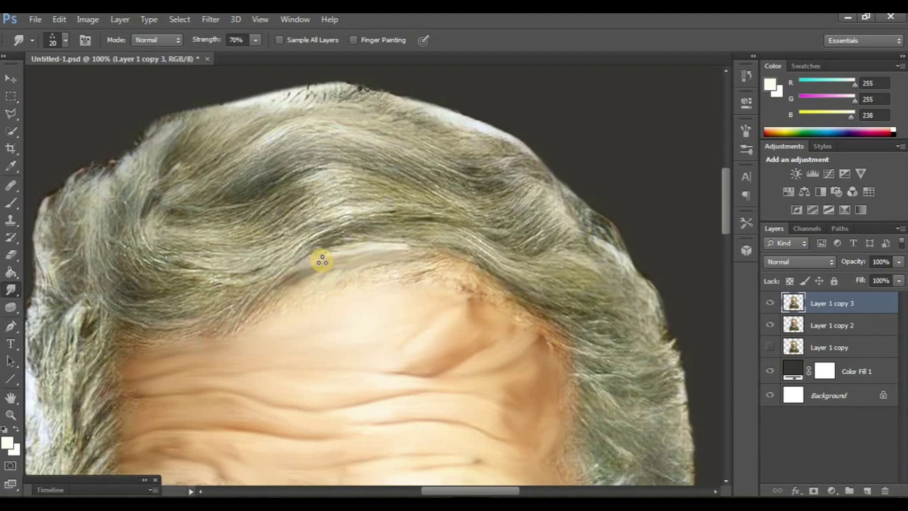
scroll(314, 282, up, 2)
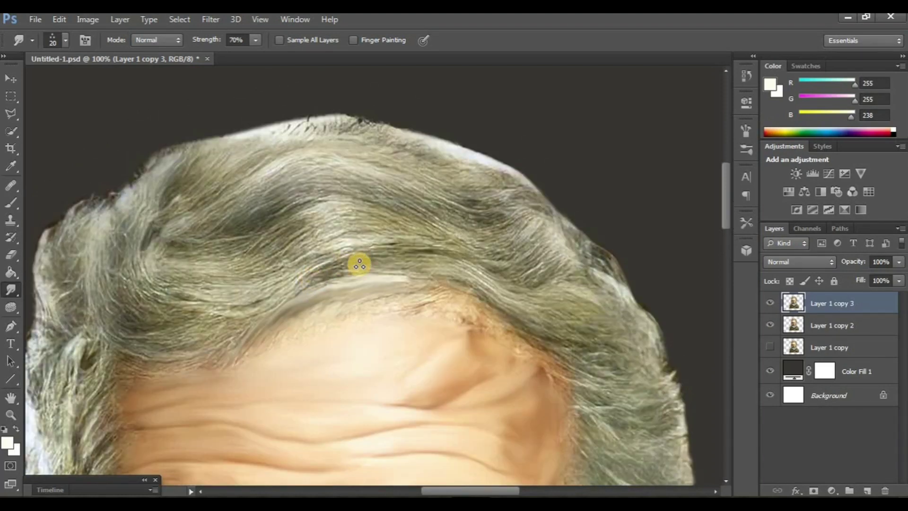
mouse_move(350, 242)
mouse_down()
mouse_move(415, 243)
mouse_move(325, 245)
mouse_move(361, 229)
mouse_up()
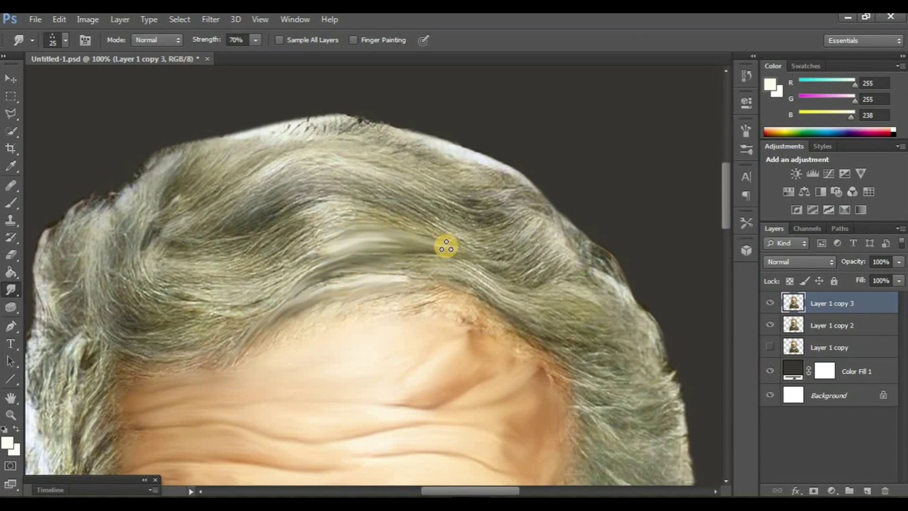
drag(446, 246, 390, 210)
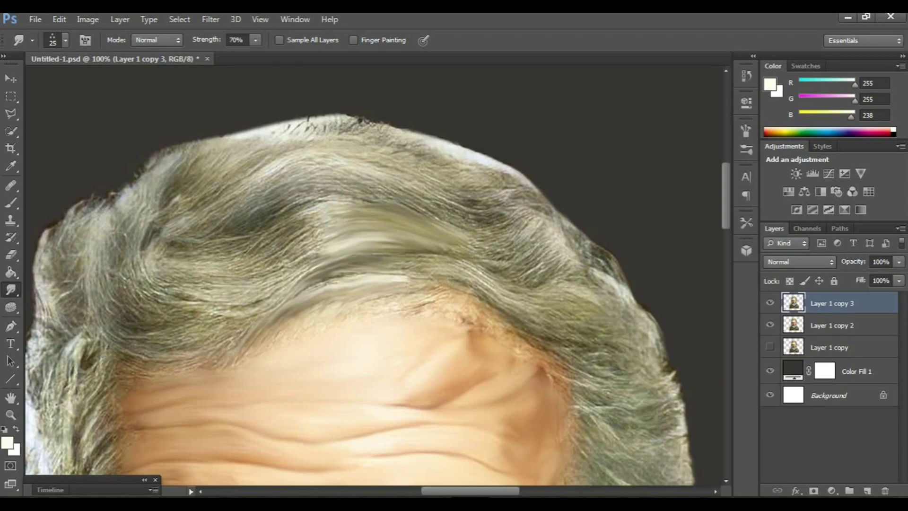
scroll(406, 360, down, 3)
scroll(456, 345, up, 2)
click(769, 303)
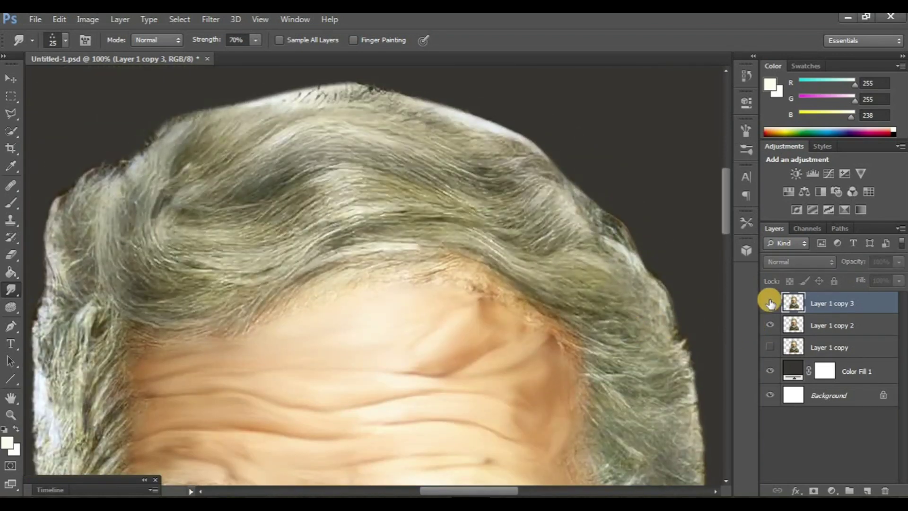
click(770, 303)
- Zoom out to the whole face and toggle Layer 1 copy 3 to compare before and after
scroll(434, 300, down, 2)
scroll(434, 300, right, 3)
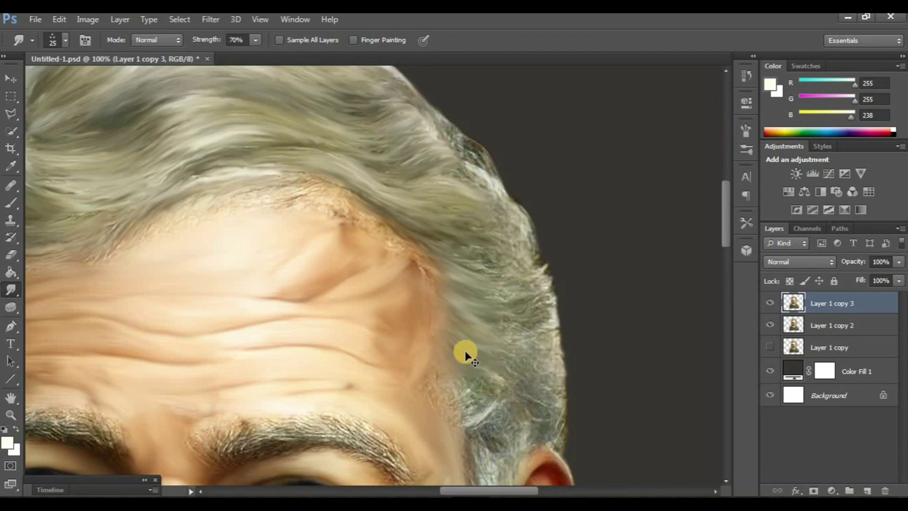
scroll(449, 331, right, 2)
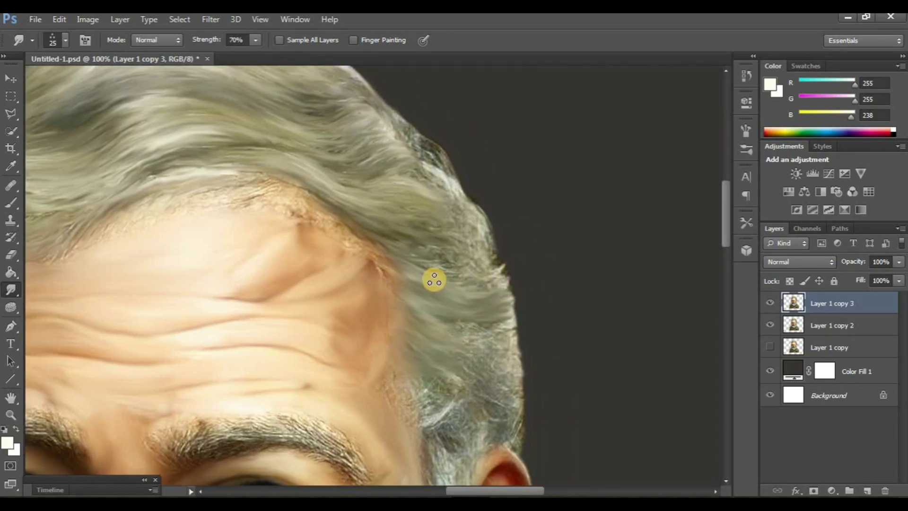
scroll(464, 292, down, 2)
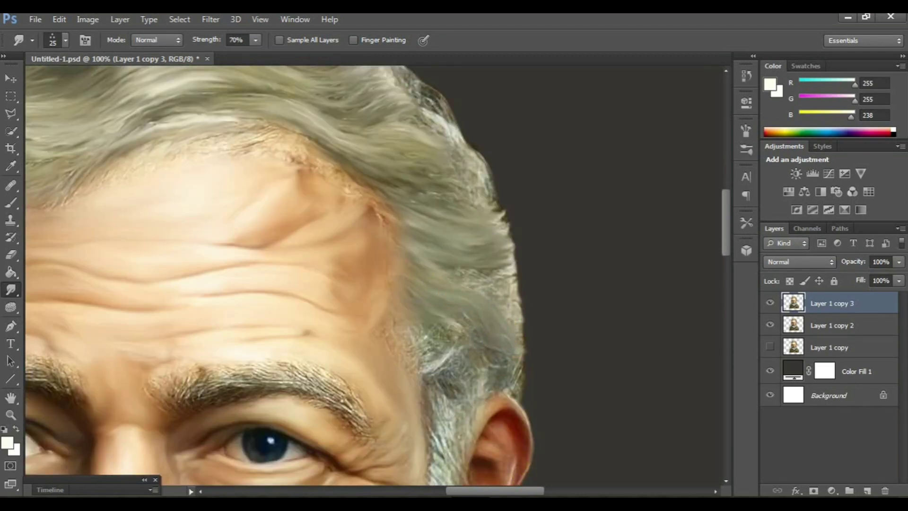
scroll(487, 333, left, 5)
key(ctrl+minus)
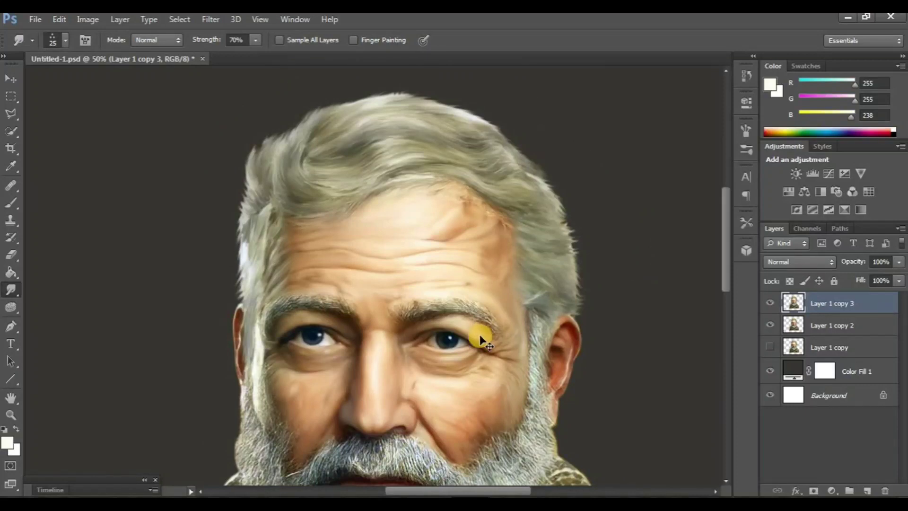
scroll(483, 338, right, 1)
click(770, 303)
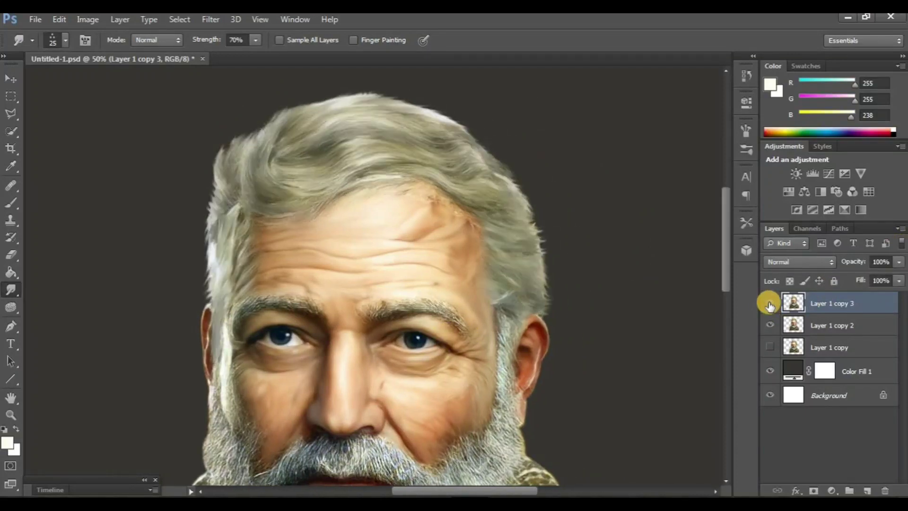
key(ctrl+plus)
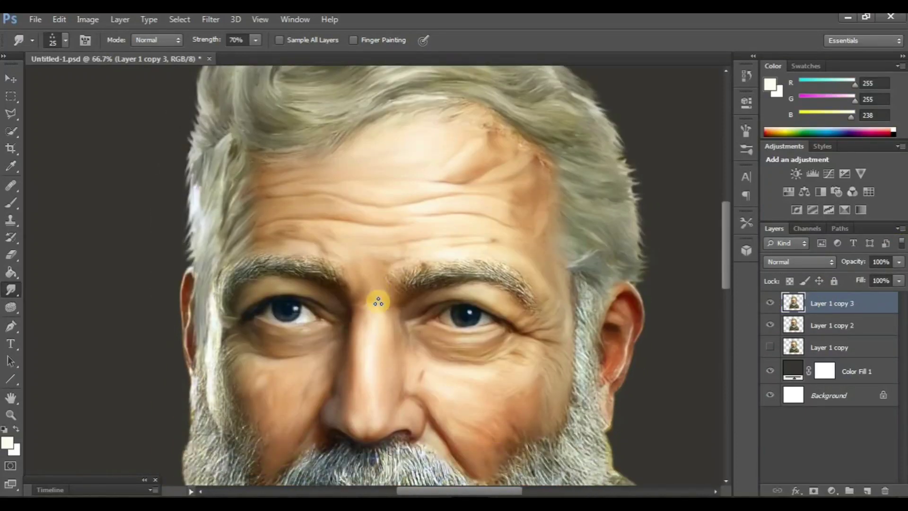
- Rotate the canvas view to follow the eyebrow's direction
click(11, 397)
click(71, 411)
mouse_move(219, 293)
mouse_down()
mouse_move(233, 340)
mouse_move(270, 344)
mouse_up()
key(ctrl+plus)
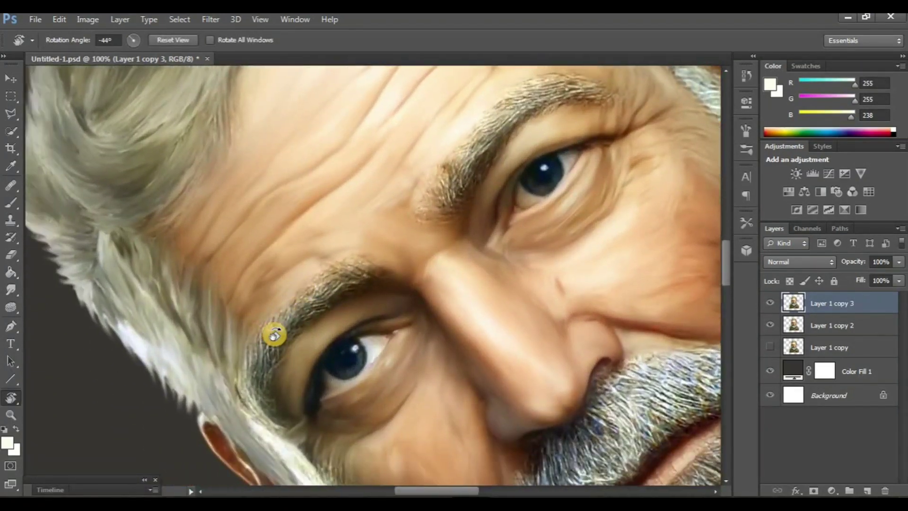
- At 200% zoom with Smudge size 15, smear the left eyebrow into painted strokes
click(11, 289)
key(ctrl+plus)
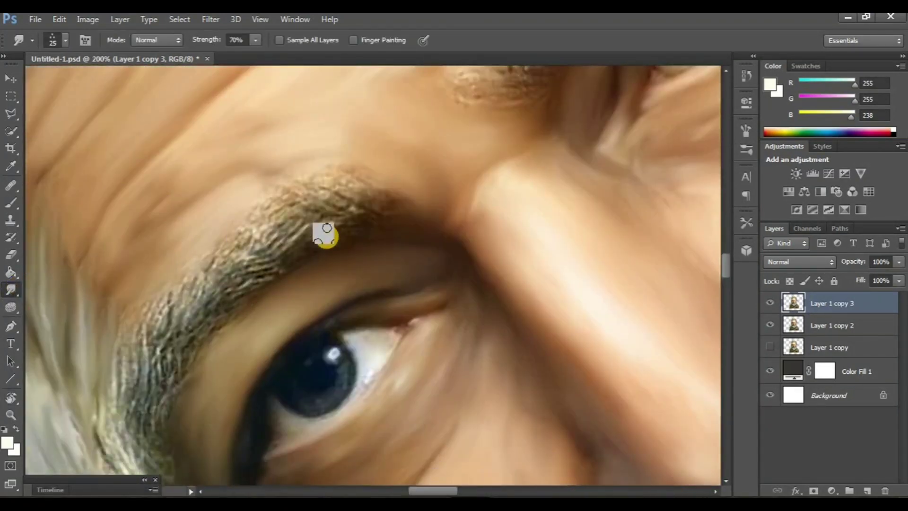
key(bracketleft)
scroll(340, 192, down, 1)
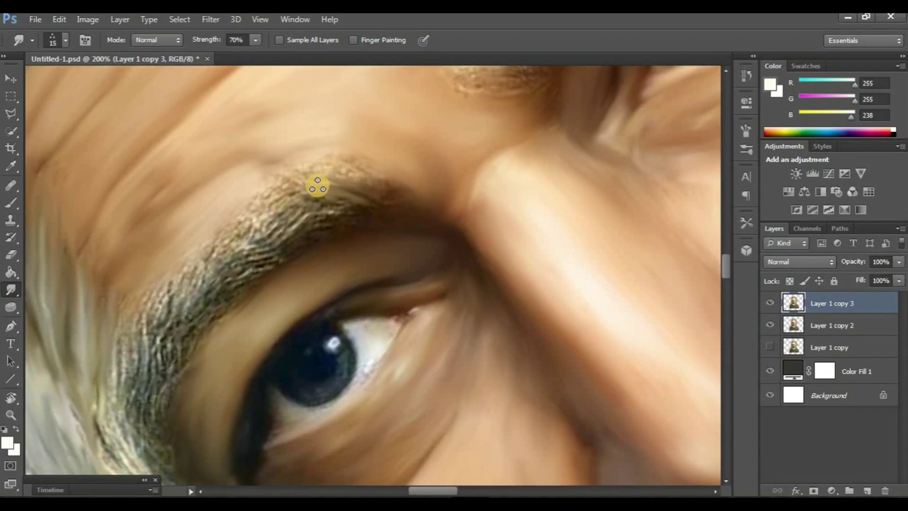
scroll(310, 192, down, 3)
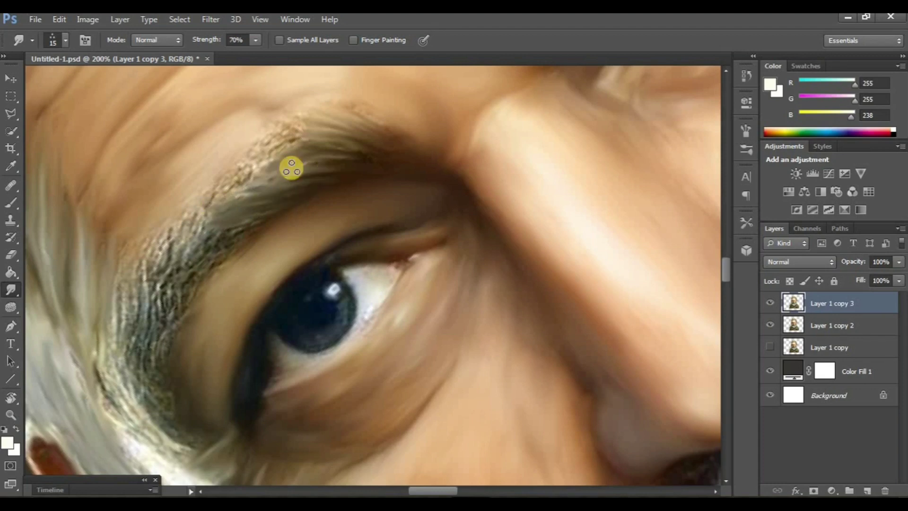
scroll(228, 195, down, 3)
scroll(195, 209, down, 2)
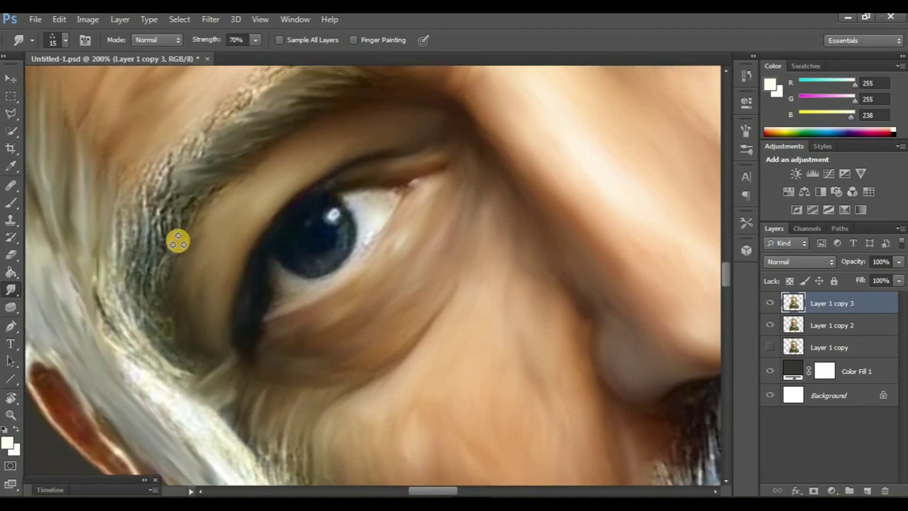
mouse_move(162, 270)
mouse_down()
mouse_move(140, 318)
mouse_move(165, 339)
mouse_up()
scroll(183, 269, up, 3)
scroll(183, 269, up, 2)
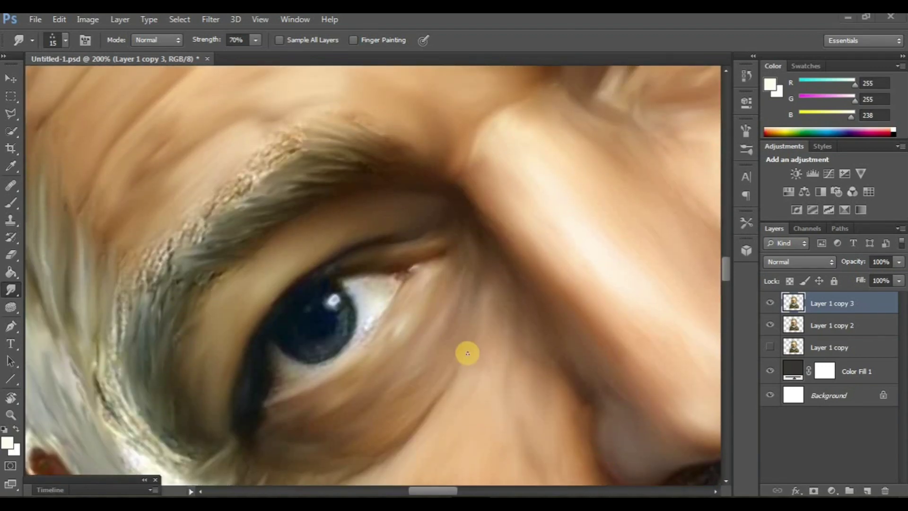
scroll(467, 353, down, 3)
- Duplicate the layer for another pass and tilt the canvas to an easier painting angle
key(ctrl+j)
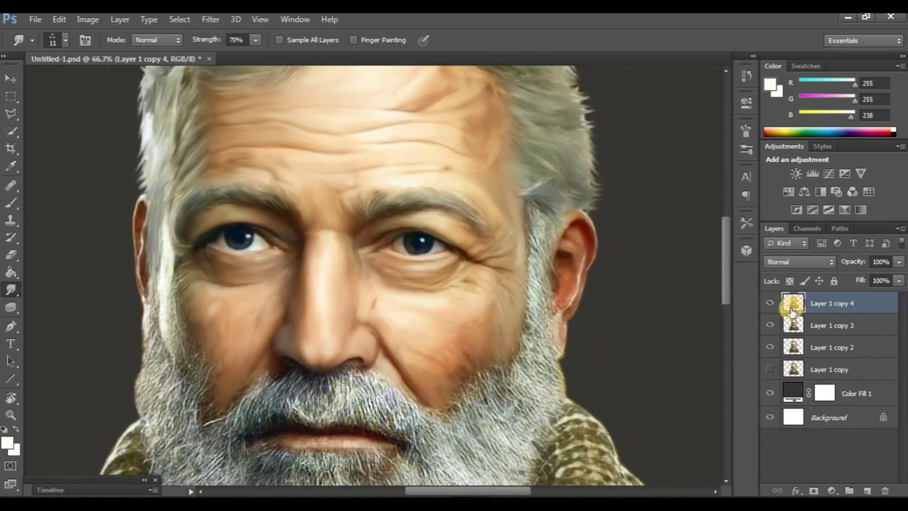
scroll(355, 305, down, 2)
scroll(356, 310, up, 3)
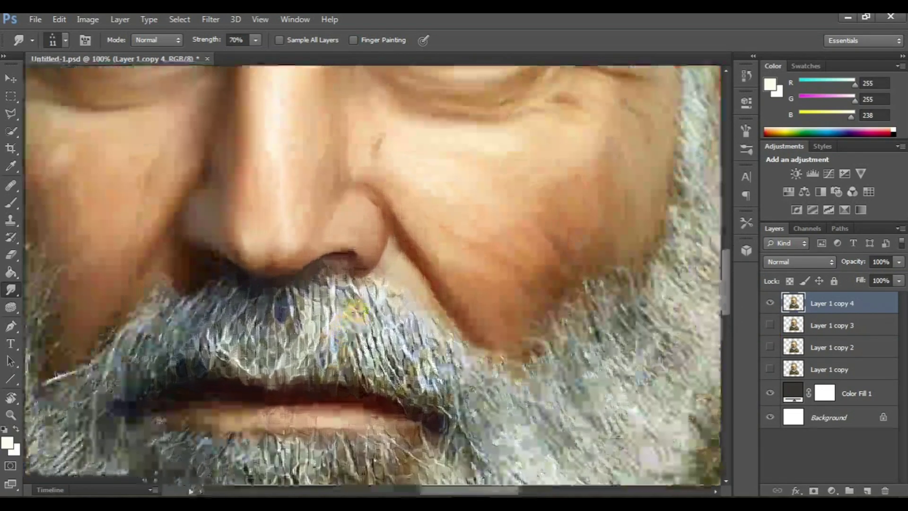
scroll(356, 310, down, 1)
scroll(61, 314, left, 2)
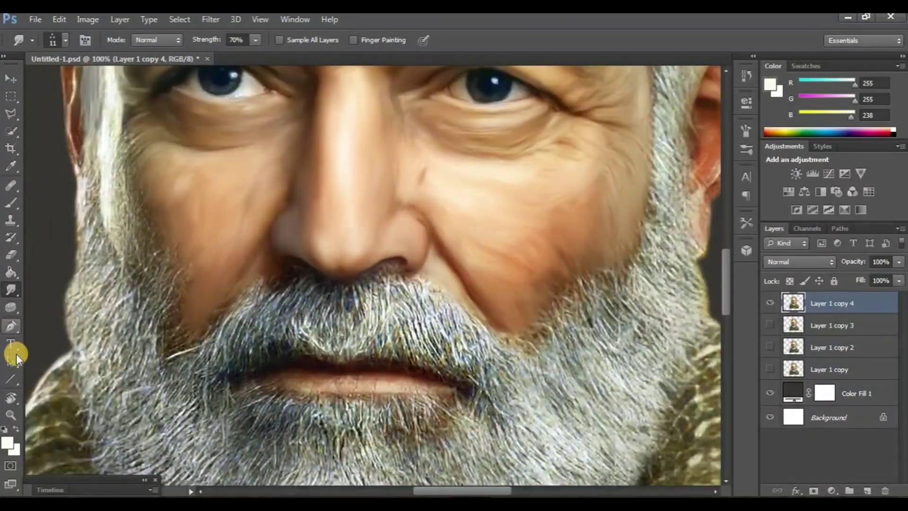
click(9, 401)
mouse_move(208, 391)
mouse_down()
mouse_move(178, 370)
mouse_move(217, 301)
mouse_up()
scroll(174, 365, up, 1)
- Smudge the mustache upward toward the nose in two streaks, then zoom out
click(10, 290)
scroll(315, 222, down, 1)
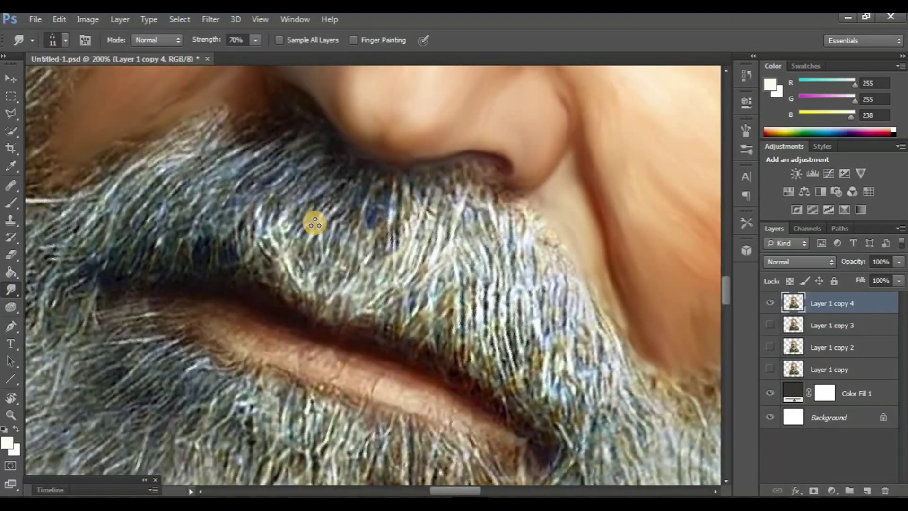
scroll(307, 216, up, 1)
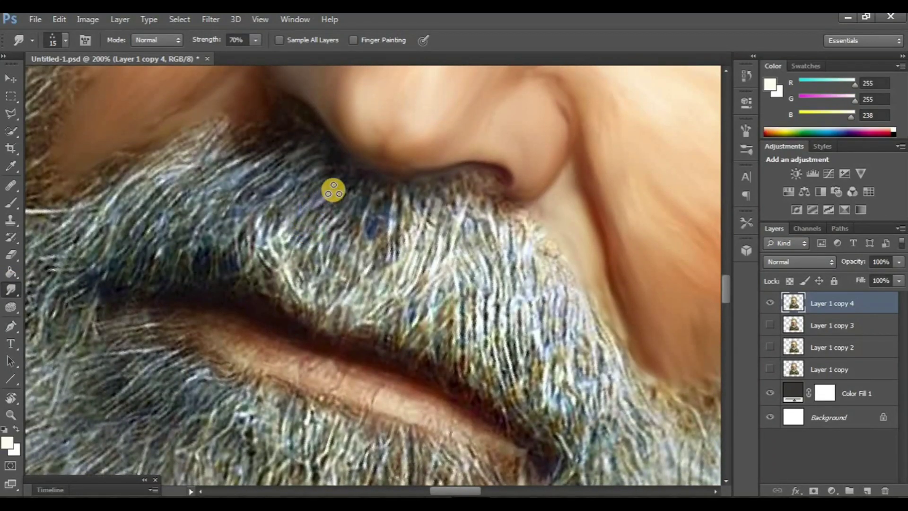
drag(292, 279, 324, 185)
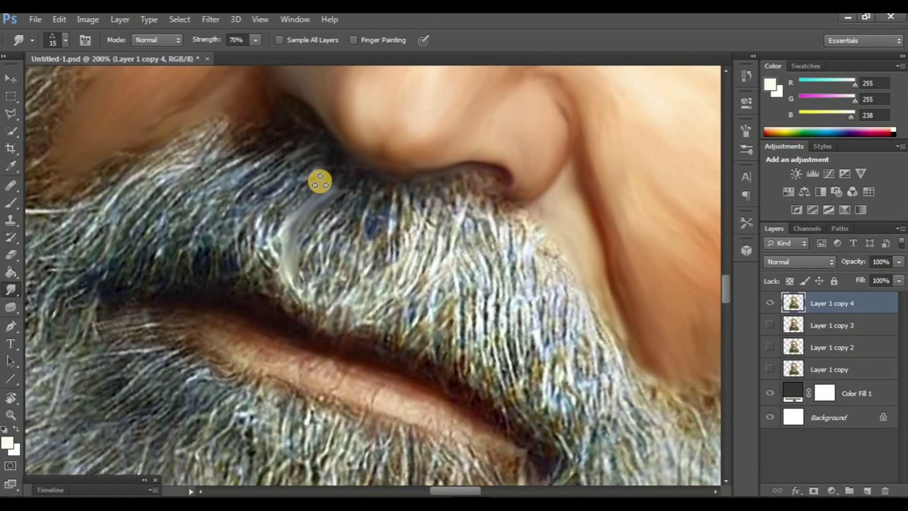
mouse_move(265, 240)
mouse_down()
mouse_move(317, 170)
mouse_move(237, 271)
mouse_move(262, 194)
mouse_move(209, 288)
mouse_move(266, 182)
mouse_up()
scroll(236, 271, up, 1)
scroll(196, 265, up, 2)
scroll(198, 263, up, 1)
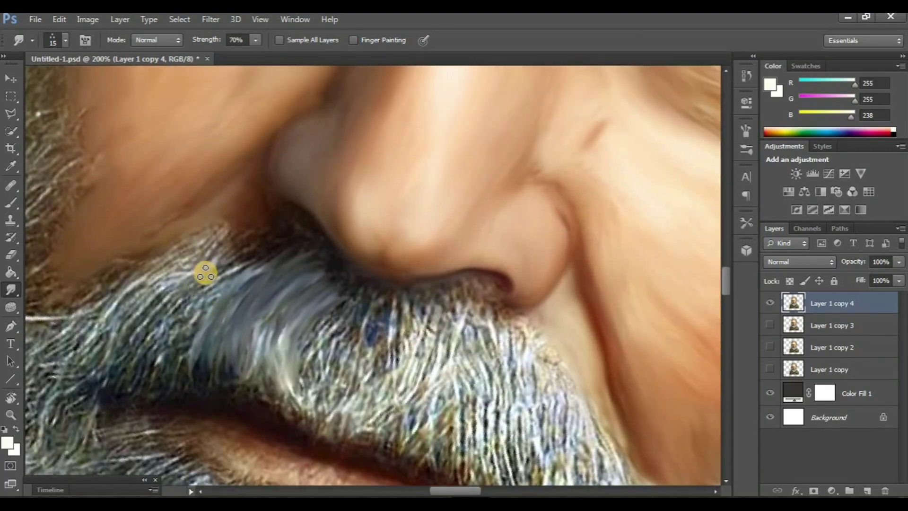
scroll(206, 275, up, 1)
scroll(206, 274, down, 2)
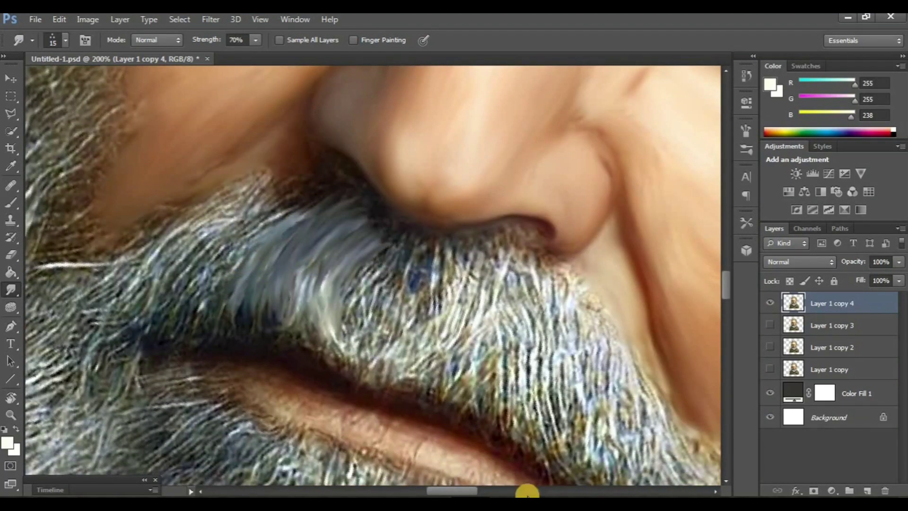
key(r)
key(ctrl+minus)
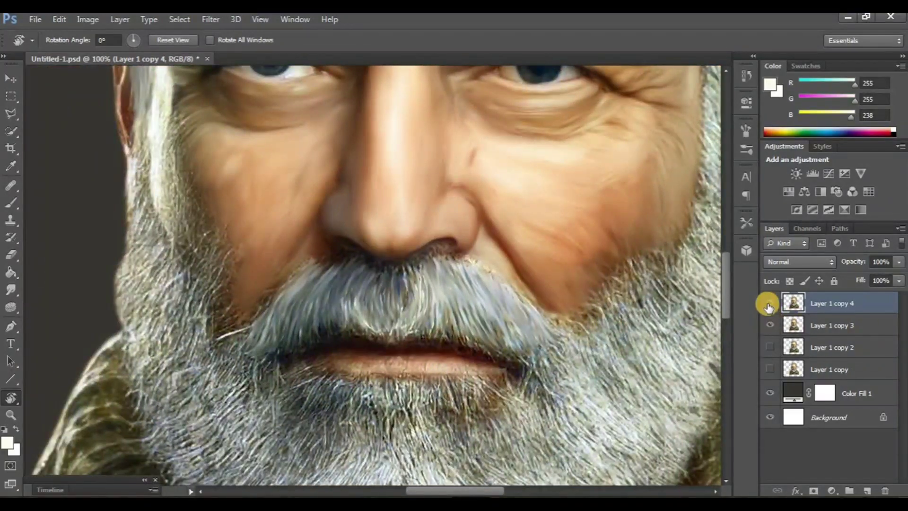
- Toggle Layer 1 copy 4, rotate the view along the beard, and set Smudge size 25
click(768, 306)
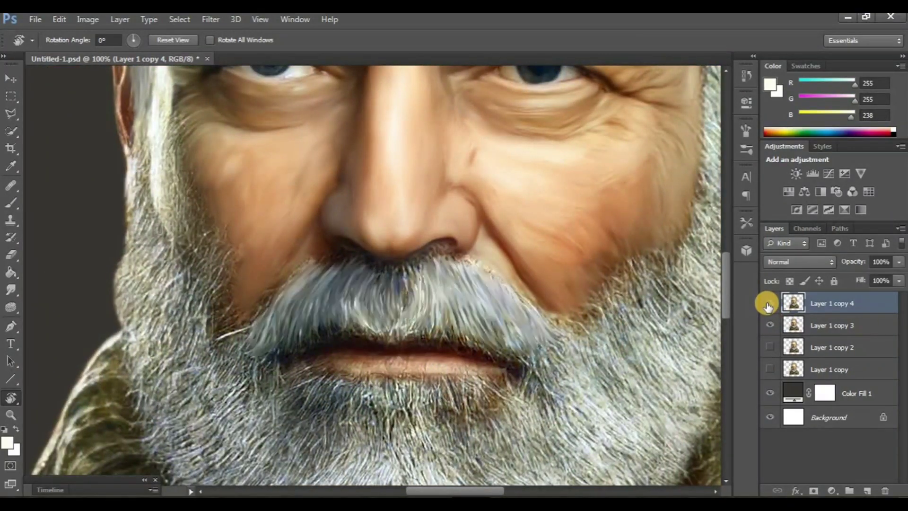
scroll(515, 307, down, 3)
scroll(243, 308, down, 2)
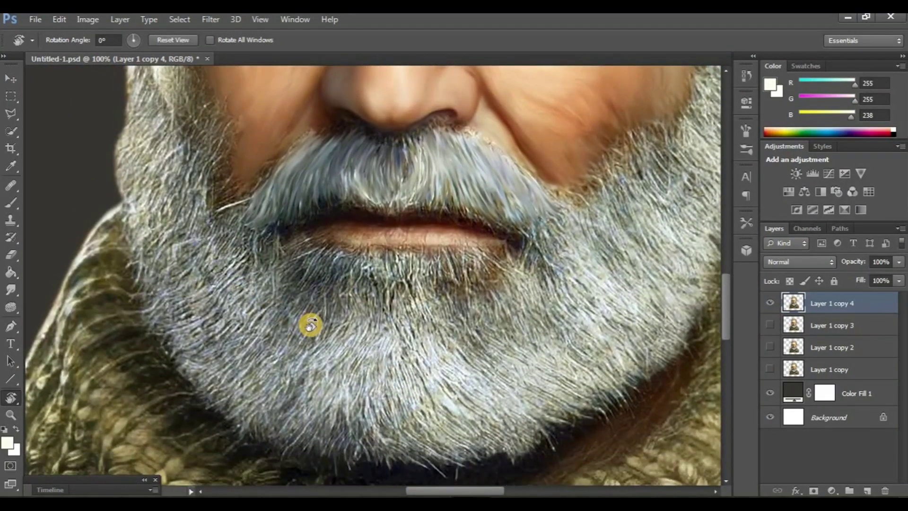
drag(435, 413, 308, 331)
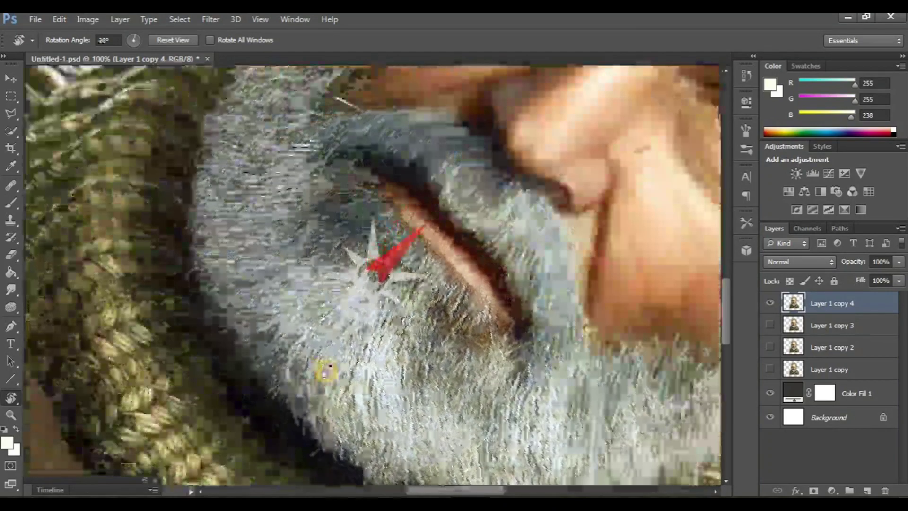
click(10, 289)
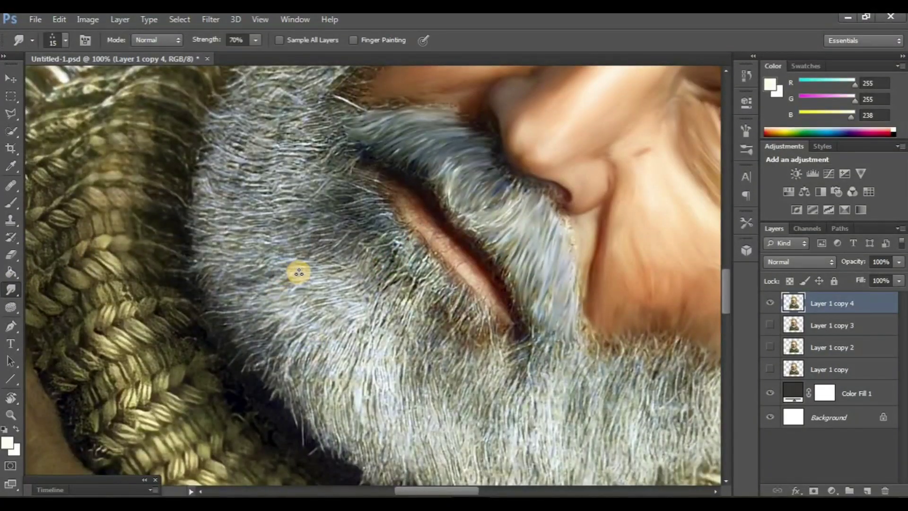
key(bracketright)
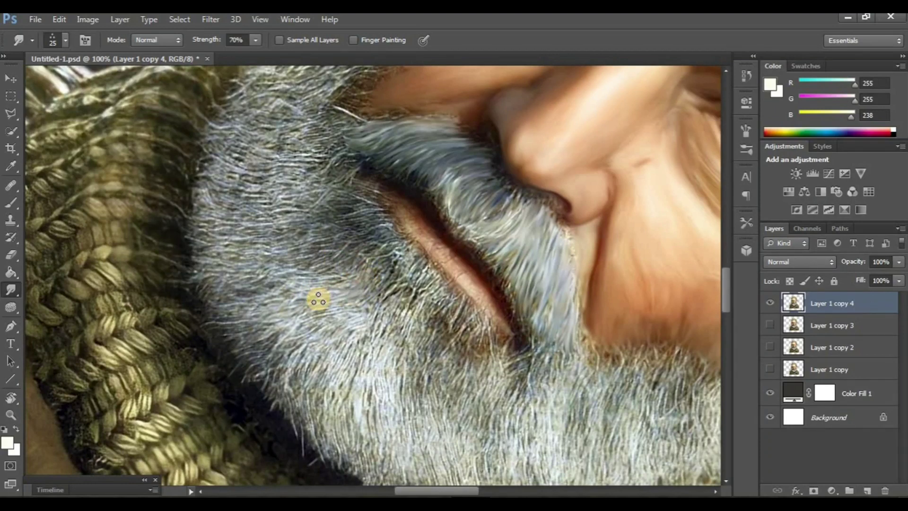
- Smudge the beard strands below and beside the lower lip and down the chin
mouse_move(357, 292)
mouse_down()
mouse_move(384, 253)
mouse_move(374, 288)
mouse_up()
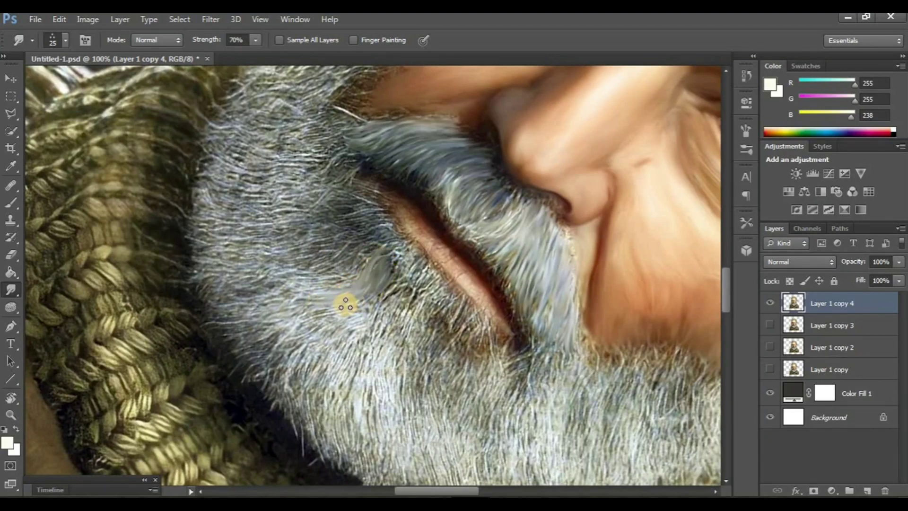
mouse_move(377, 327)
mouse_down()
mouse_move(399, 290)
mouse_move(404, 305)
mouse_up()
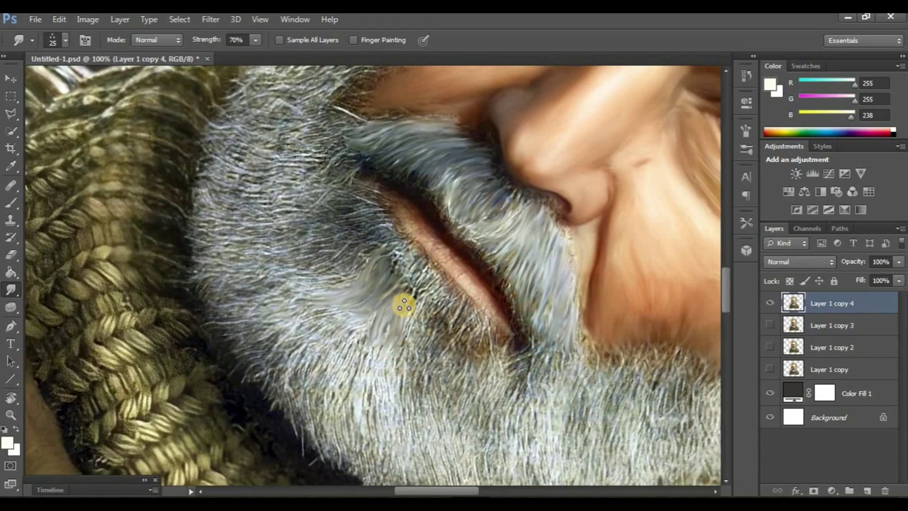
scroll(387, 325, left, 2)
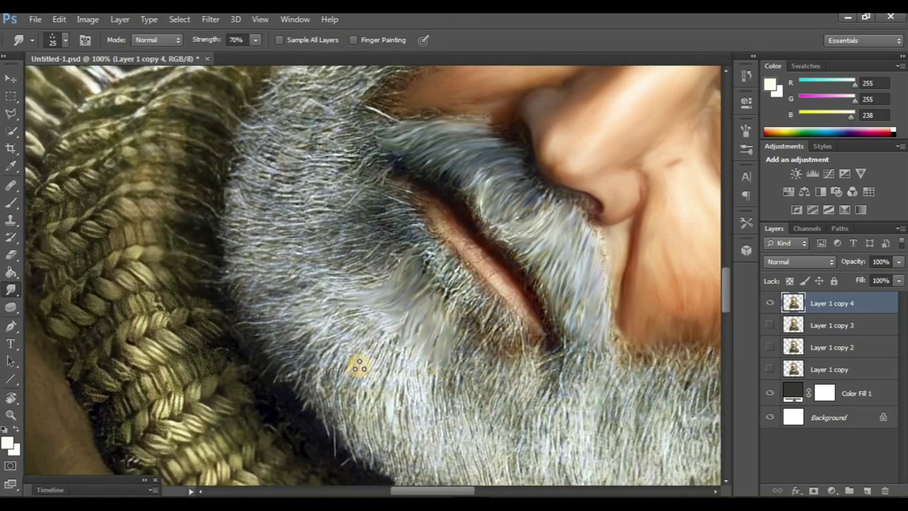
drag(372, 333, 317, 376)
mouse_move(318, 375)
mouse_down()
mouse_move(359, 345)
mouse_move(355, 325)
mouse_move(308, 345)
mouse_move(295, 322)
mouse_move(314, 294)
mouse_move(297, 283)
mouse_up()
scroll(320, 320, up, 1)
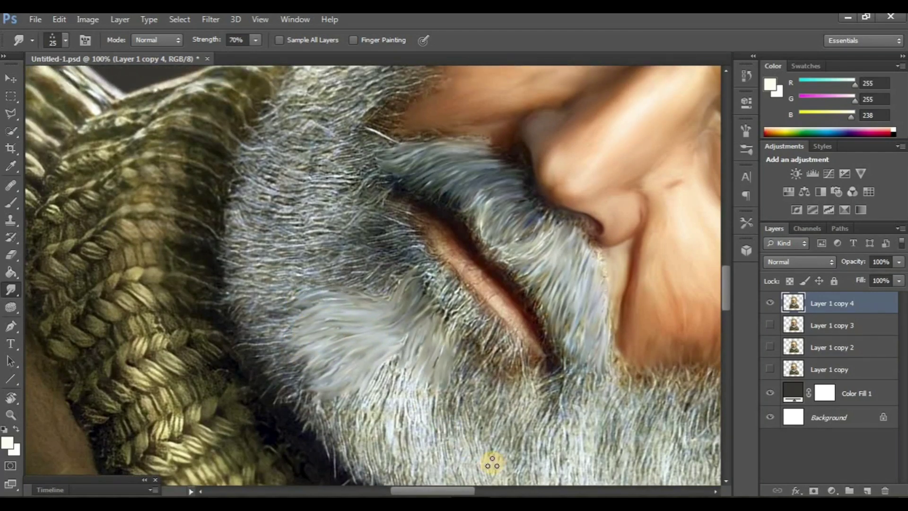
scroll(385, 430, down, 1)
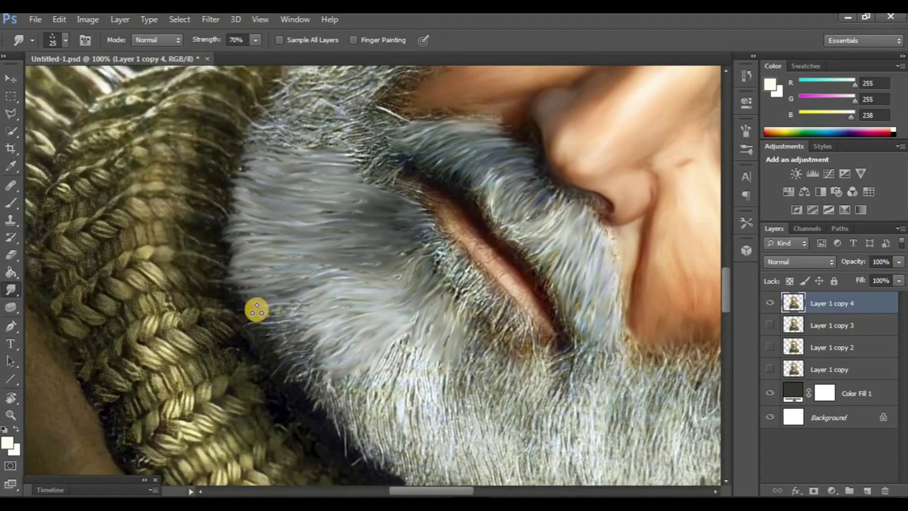
- Smear the beard's outer and lower edge into soft flowing strands
mouse_move(272, 323)
mouse_down()
mouse_move(263, 334)
mouse_move(269, 345)
mouse_move(324, 362)
mouse_up()
scroll(375, 318, down, 1)
scroll(379, 322, down, 1)
drag(379, 322, 358, 406)
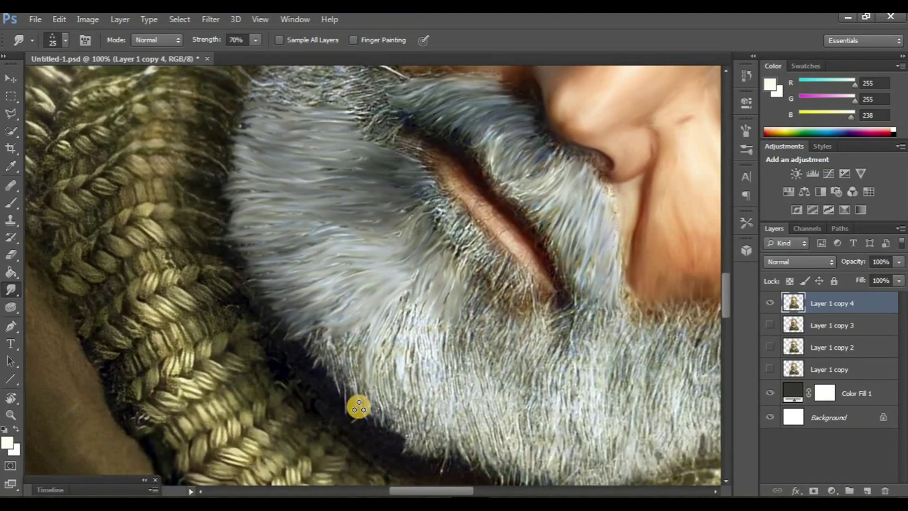
mouse_move(356, 362)
mouse_down()
mouse_move(357, 330)
mouse_move(346, 341)
mouse_up()
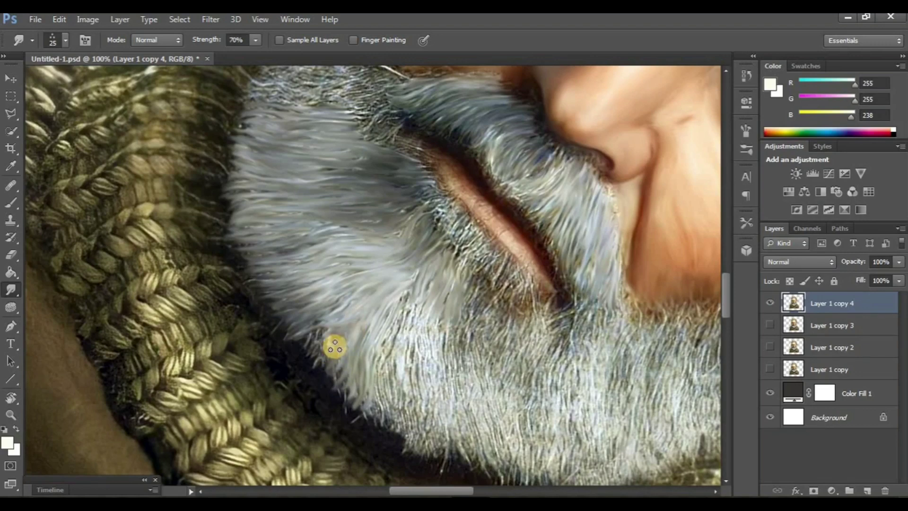
scroll(303, 340, right, 2)
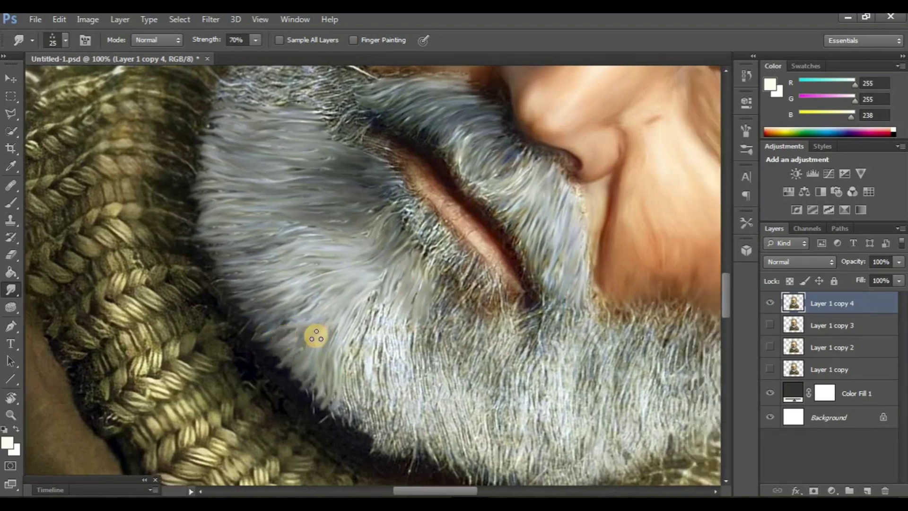
scroll(312, 335, right, 2)
drag(306, 380, 307, 382)
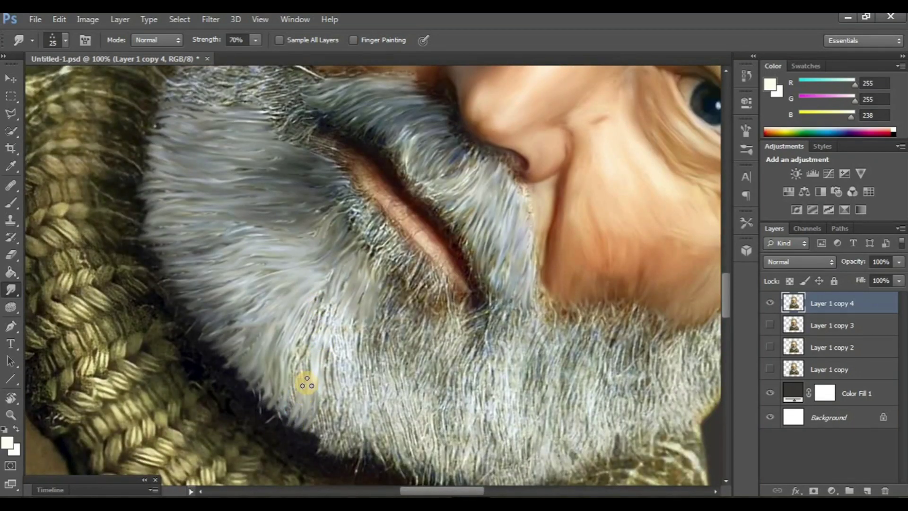
drag(320, 305, 289, 401)
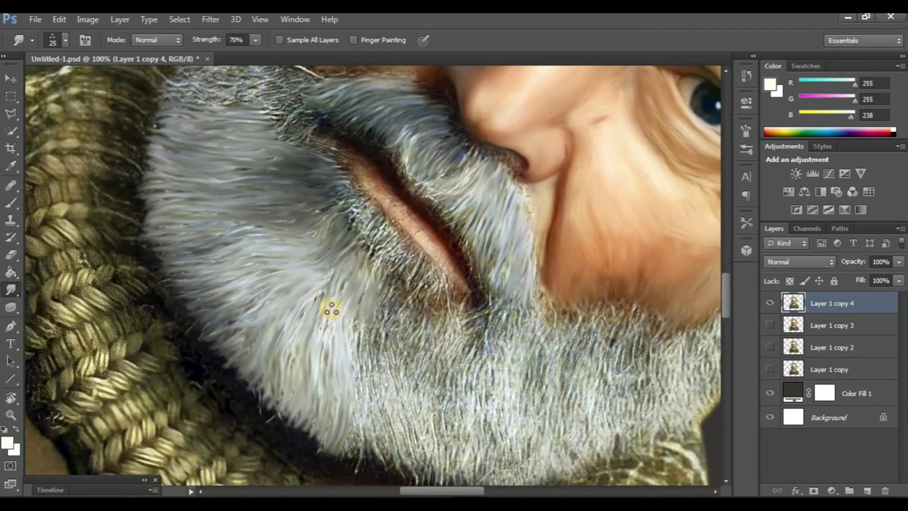
scroll(318, 364, down, 2)
scroll(318, 374, right, 2)
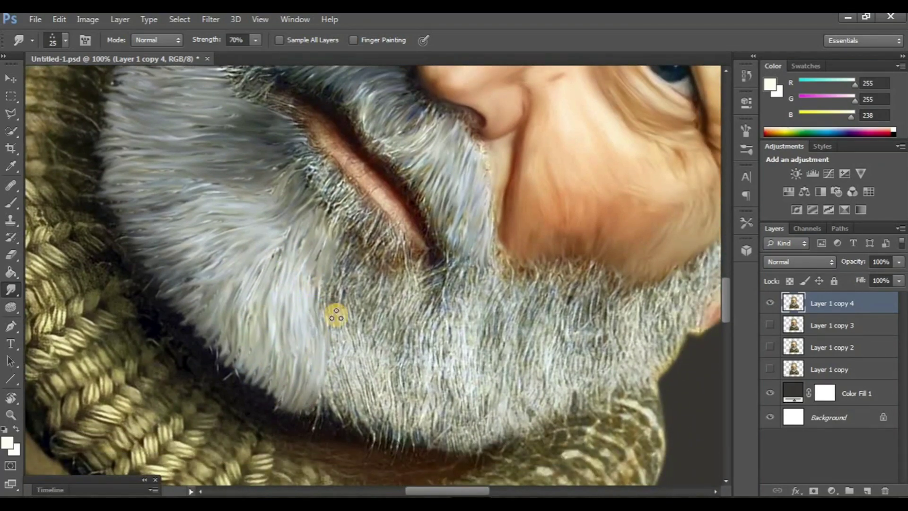
scroll(385, 333, down, 2)
scroll(385, 333, right, 4)
- Rotate the canvas back nearly upright and zoom out to the whole portrait
key(r)
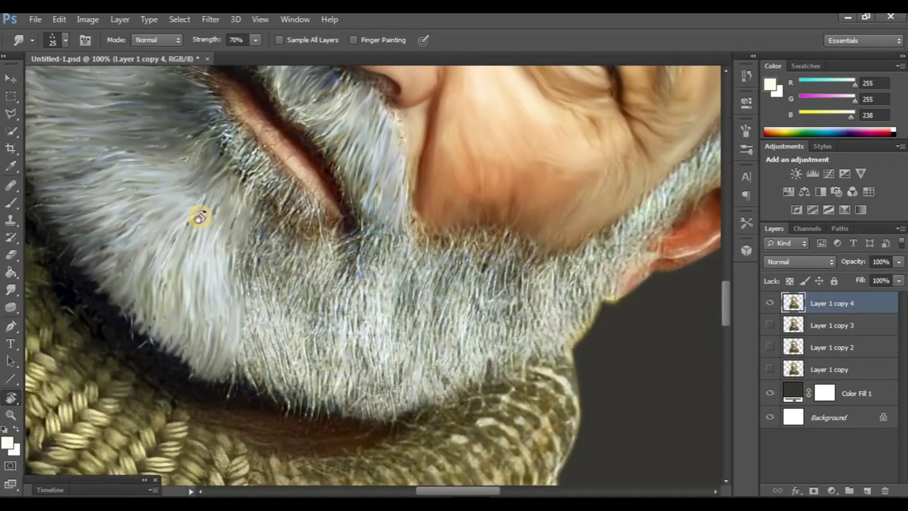
drag(199, 213, 247, 341)
key(ctrl+minus)
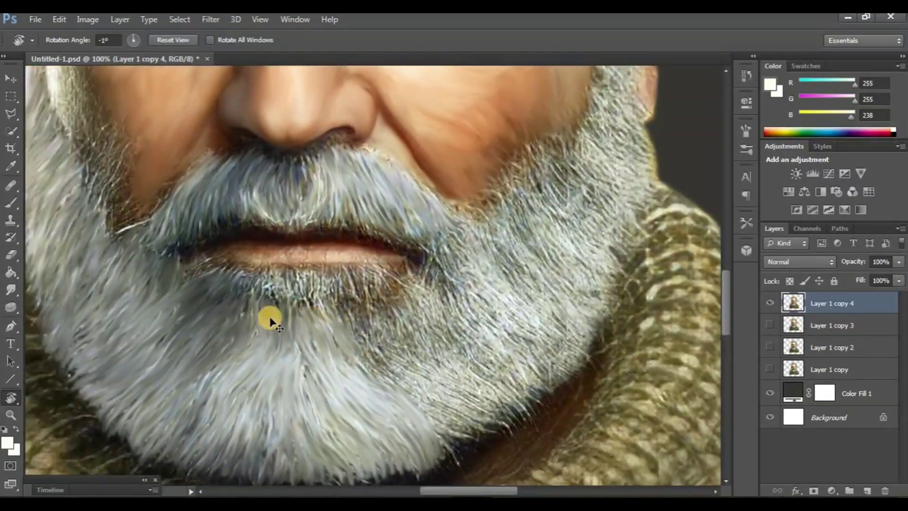
scroll(270, 318, left, 2)
key(ctrl+minus)
scroll(273, 319, up, 2)
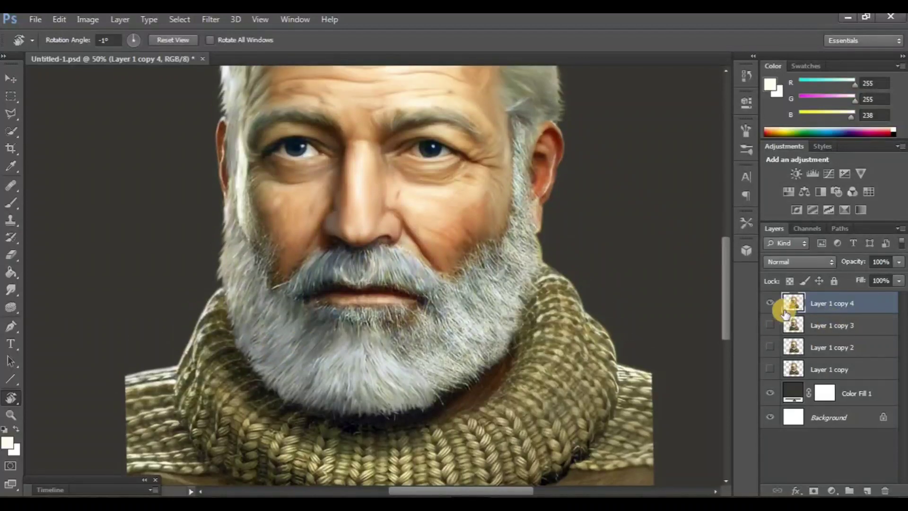
- Toggle Layer 1 copy 3 and copy 4 visibility to compare the beard versions
click(770, 325)
click(769, 303)
click(770, 303)
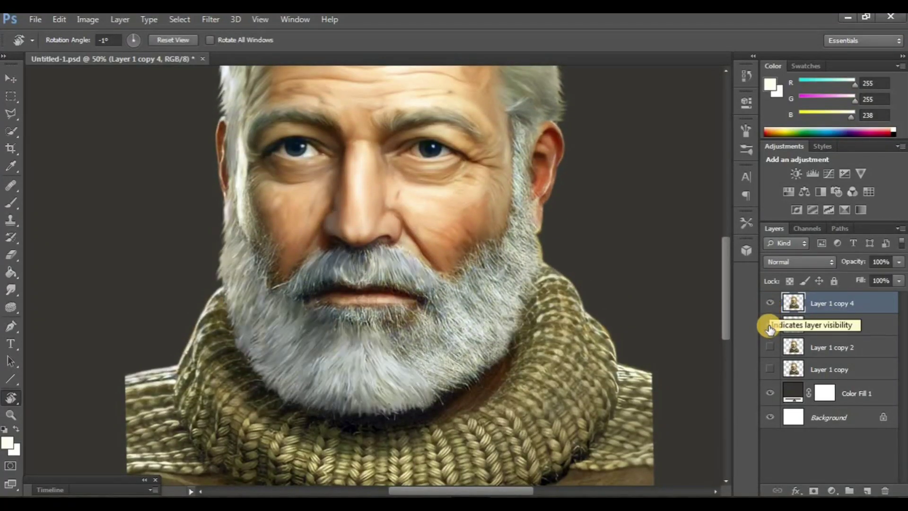
click(769, 324)
drag(290, 325, 301, 342)
- Smear the grey hair strands near the ear with the Smudge tool
scroll(302, 342, up, 3)
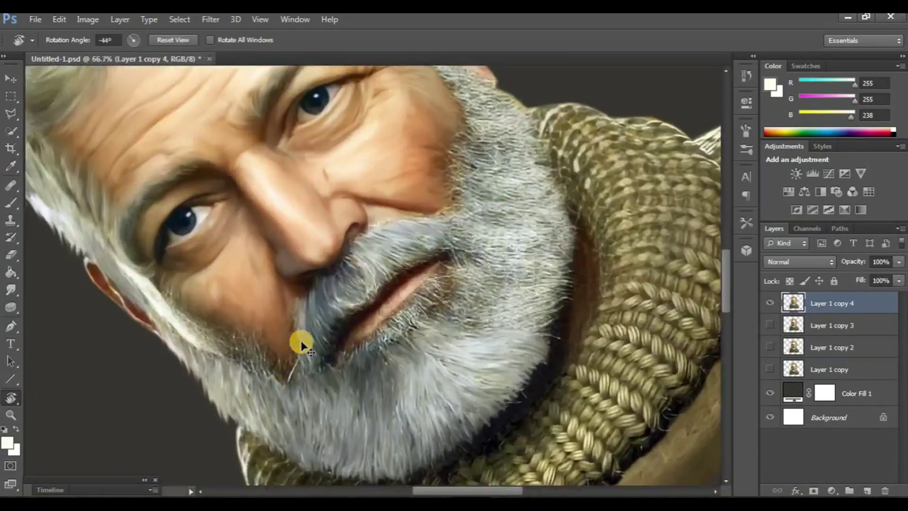
scroll(213, 259, up, 2)
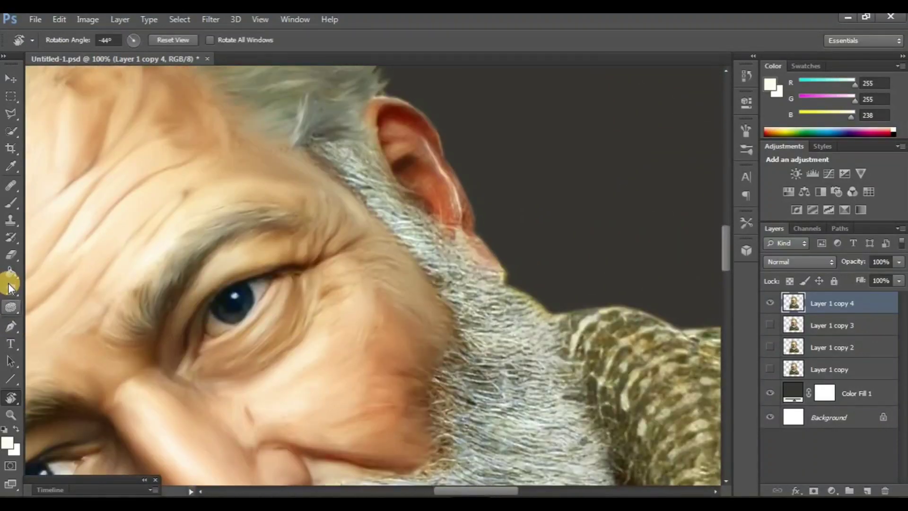
click(10, 289)
scroll(350, 198, up, 1)
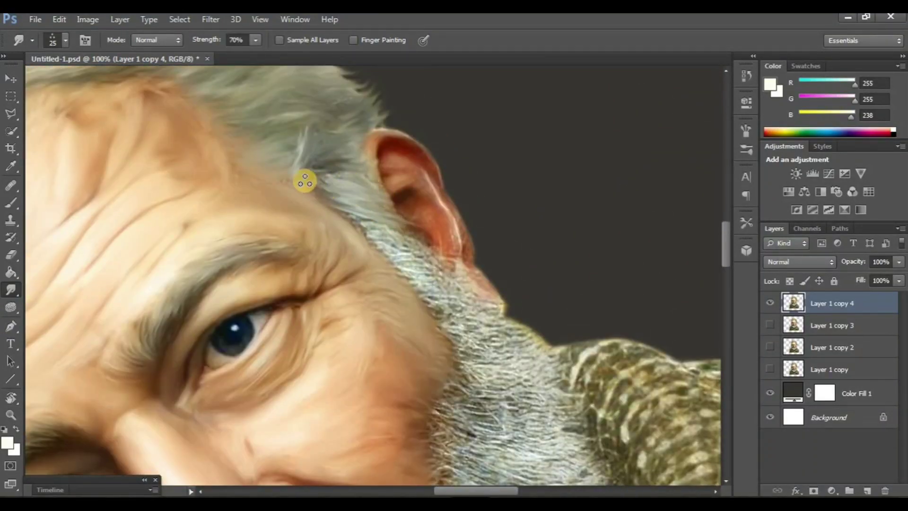
scroll(284, 194, right, 2)
scroll(265, 213, down, 1)
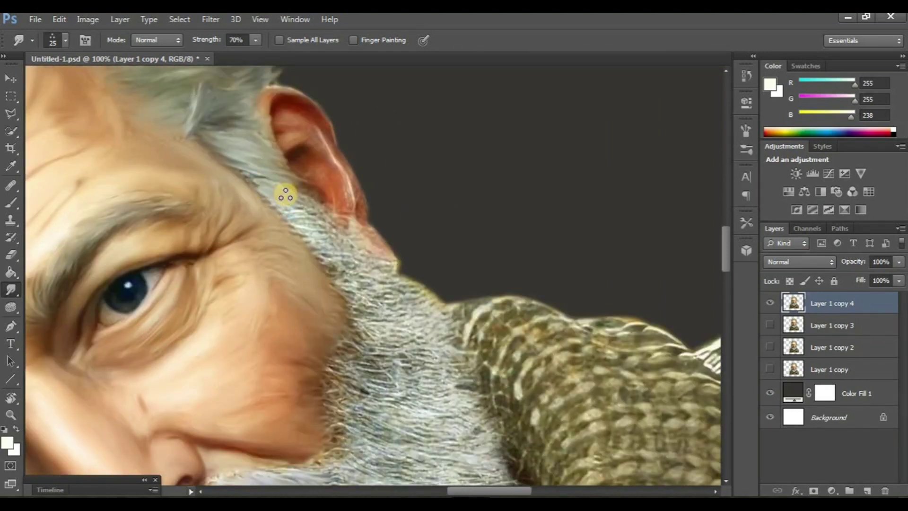
scroll(265, 205, right, 1)
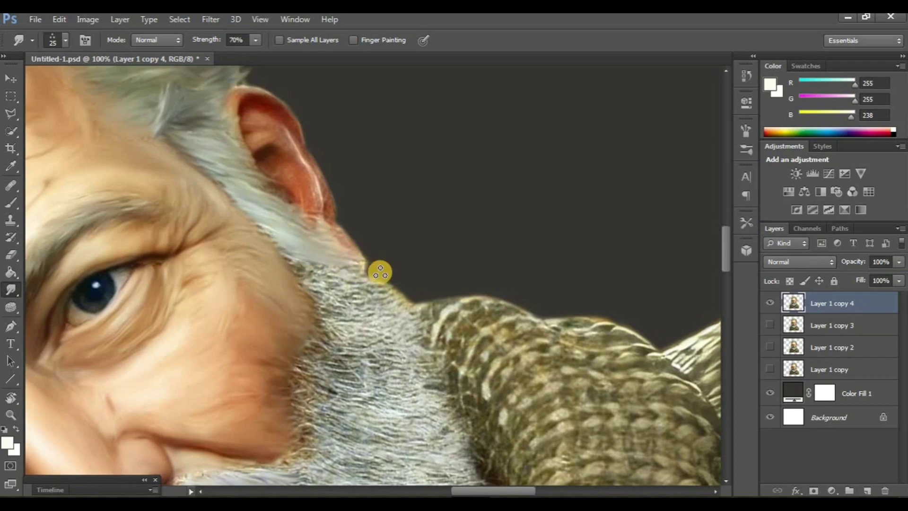
scroll(340, 269, down, 1)
scroll(371, 240, down, 1)
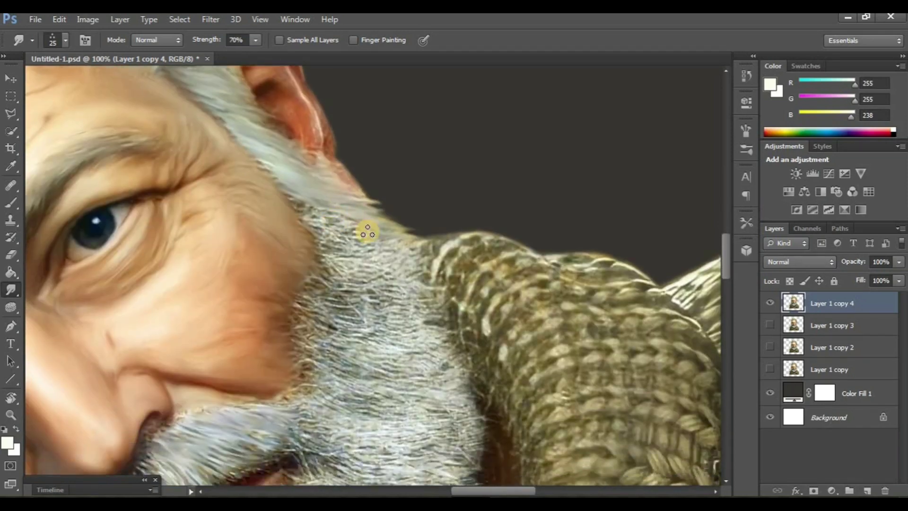
scroll(392, 255, down, 1)
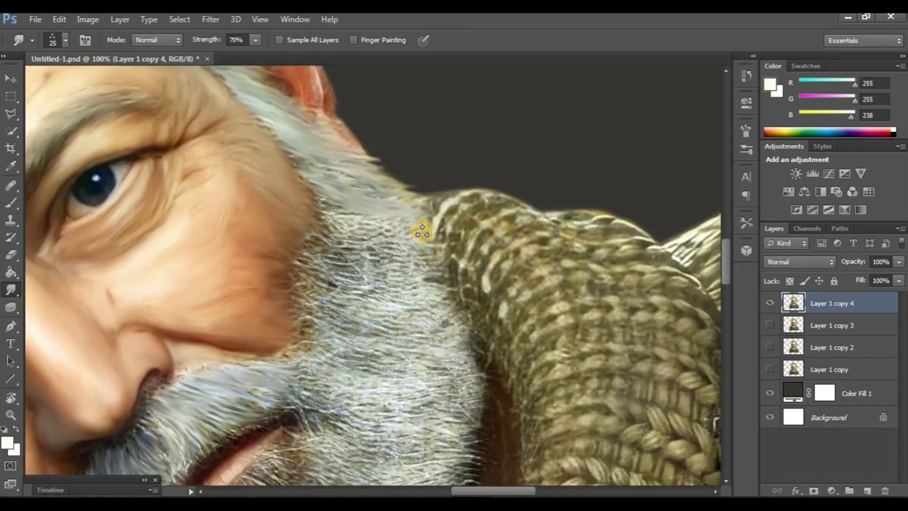
drag(392, 225, 323, 164)
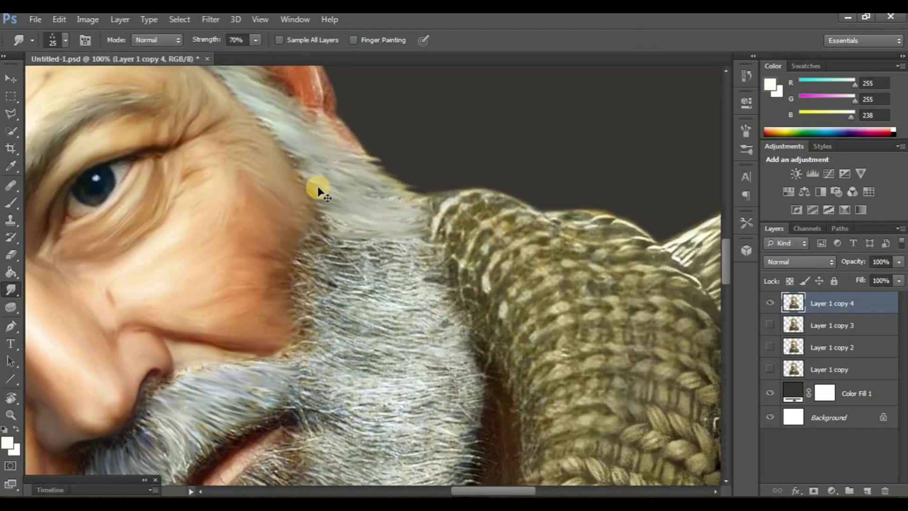
- Smooth the beard across the cheek beside the mouth into softer strands
scroll(319, 190, down, 1)
scroll(318, 191, right, 1)
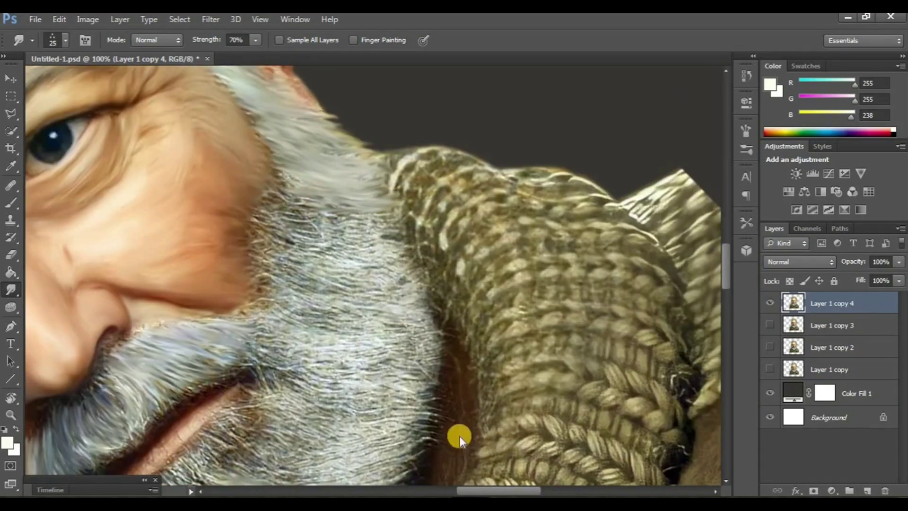
drag(458, 437, 298, 325)
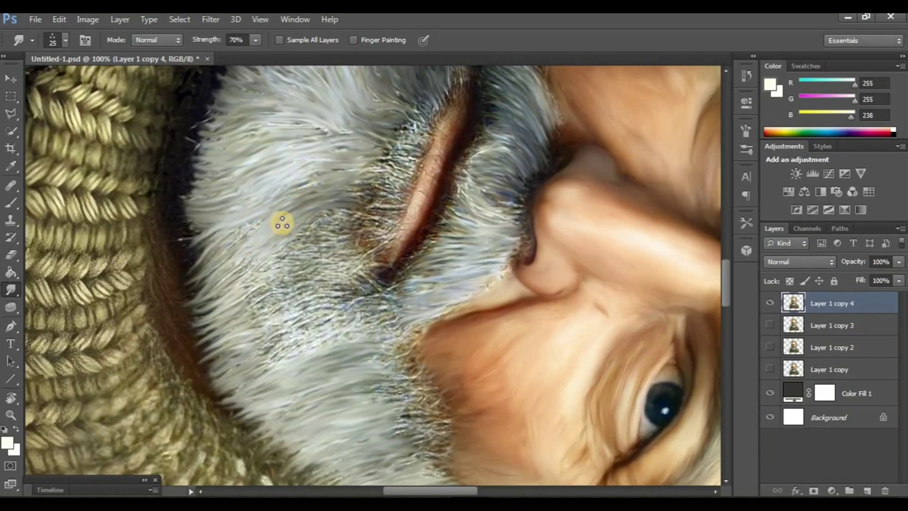
scroll(259, 242, right, 1)
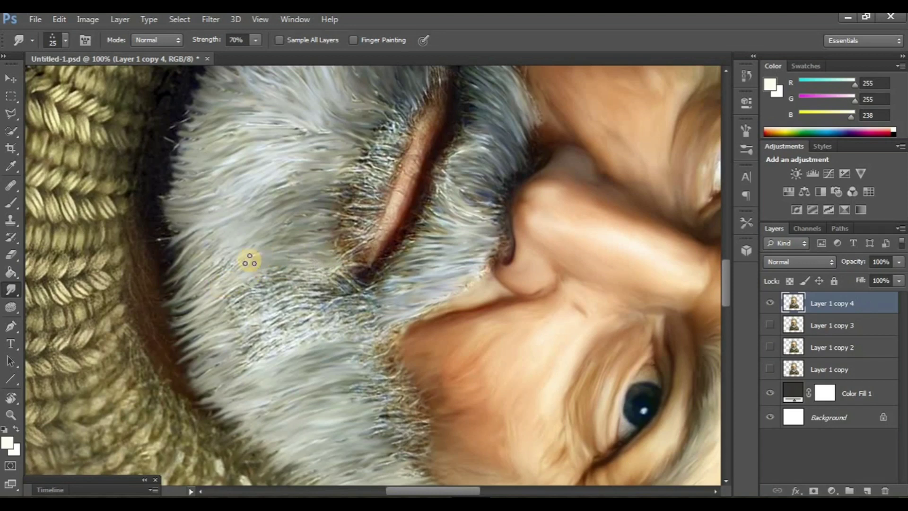
scroll(279, 260, down, 2)
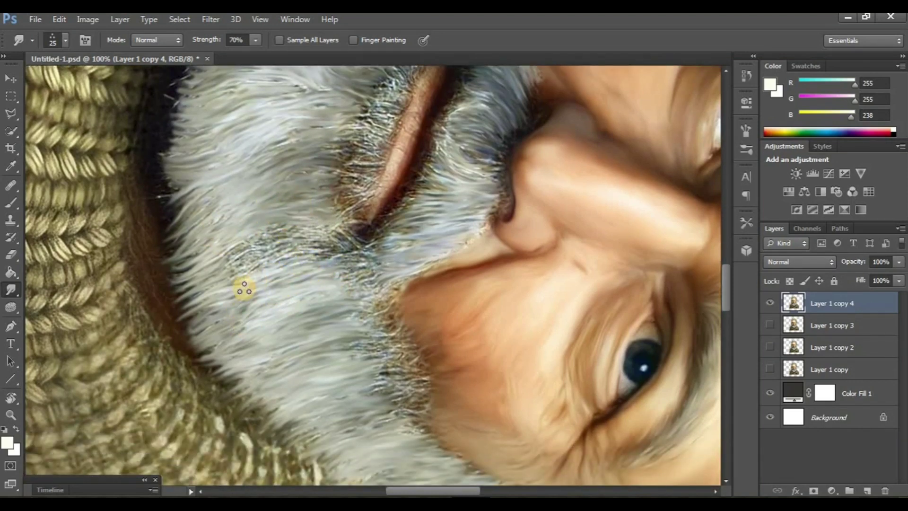
mouse_move(324, 234)
mouse_down()
mouse_move(253, 257)
mouse_move(227, 278)
mouse_up()
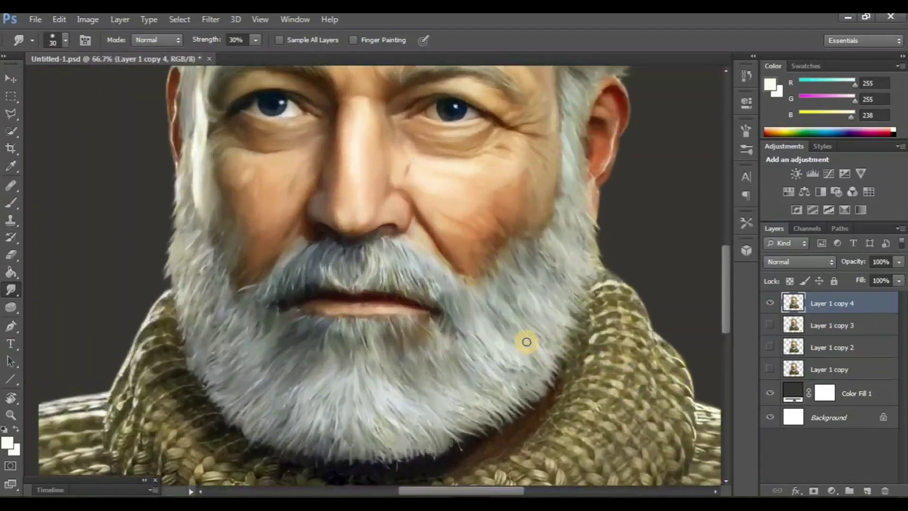
- Toggle Layer 1 copy 3 and copy 4 to compare the beard versions
scroll(624, 405, up, 2)
click(769, 326)
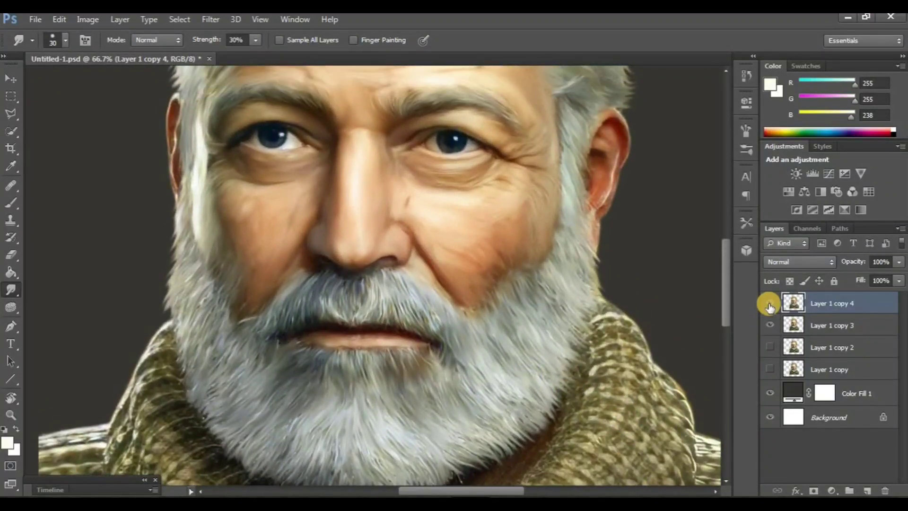
click(770, 303)
click(770, 326)
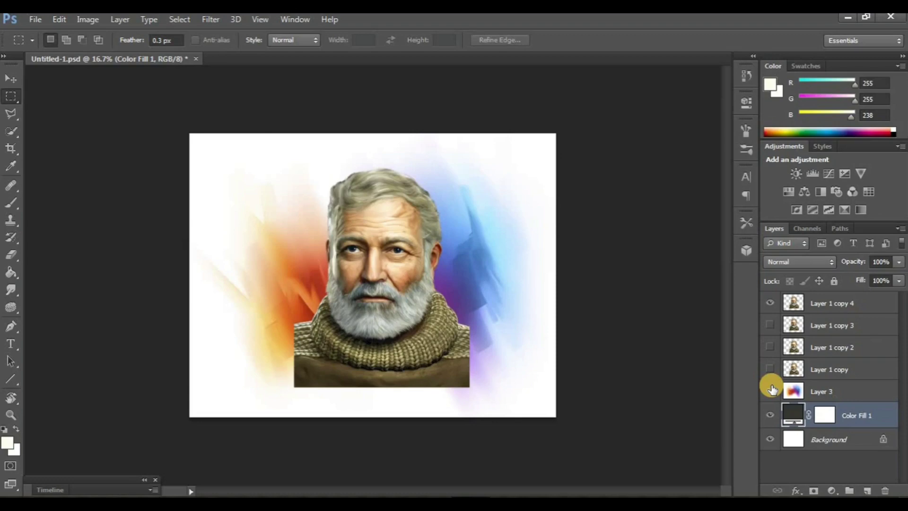
- Delete the Color Fill 1 layer so the portrait sits on white, then zoom in
click(769, 391)
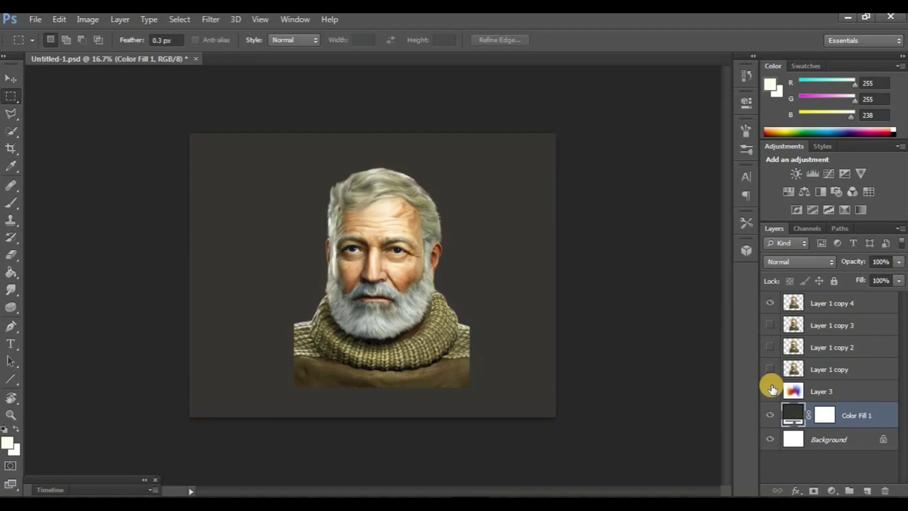
drag(848, 415, 884, 490)
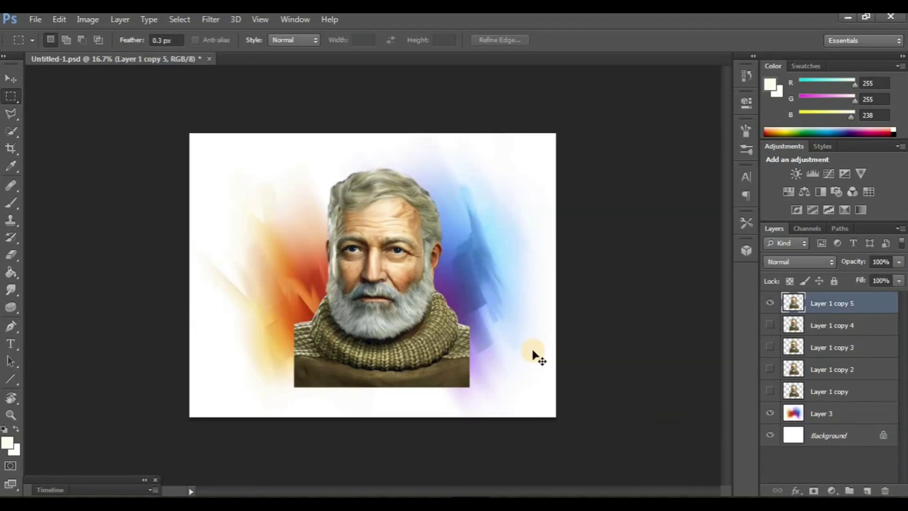
key(ctrl+plus)
key(ctrl+plus)
key(ctrl+plus)
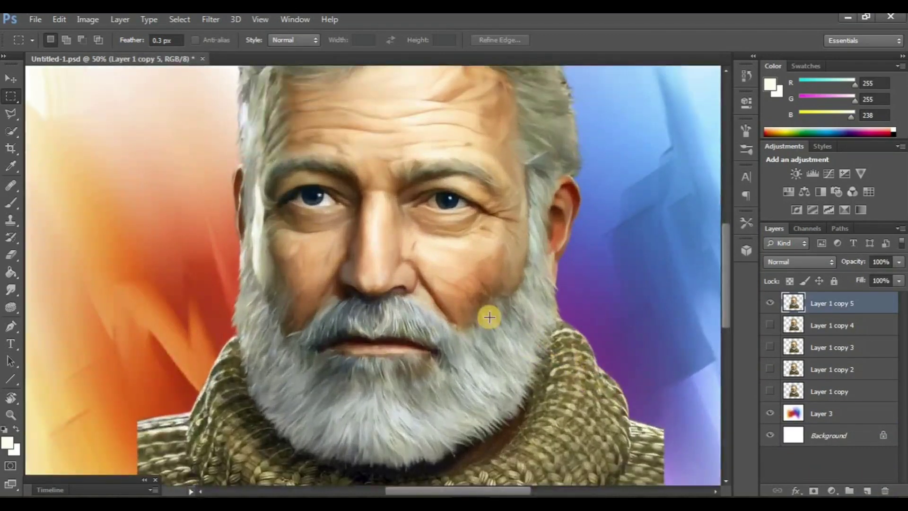
- Select the Smudge tool on Layer 1 copy 5 with Strength set to 50%
scroll(489, 313, down, 4)
scroll(440, 367, down, 1)
click(19, 286)
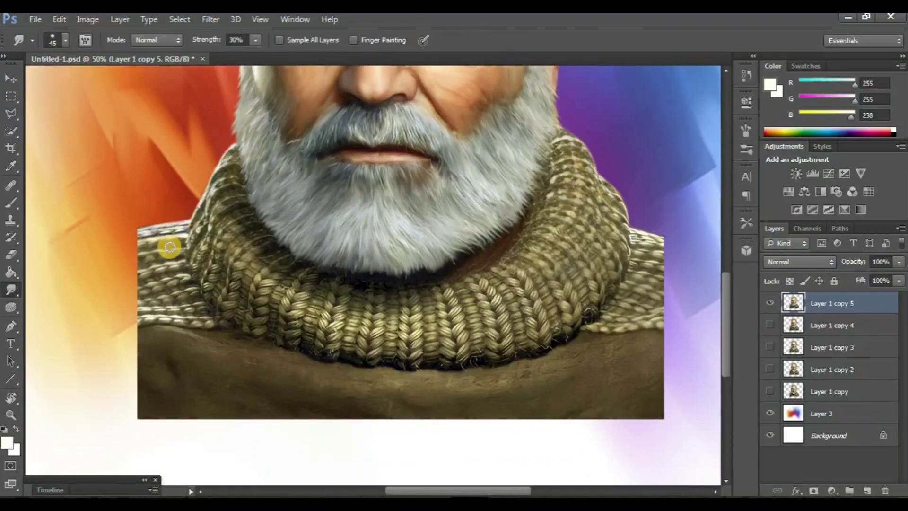
scroll(168, 243, down, 1)
click(231, 39)
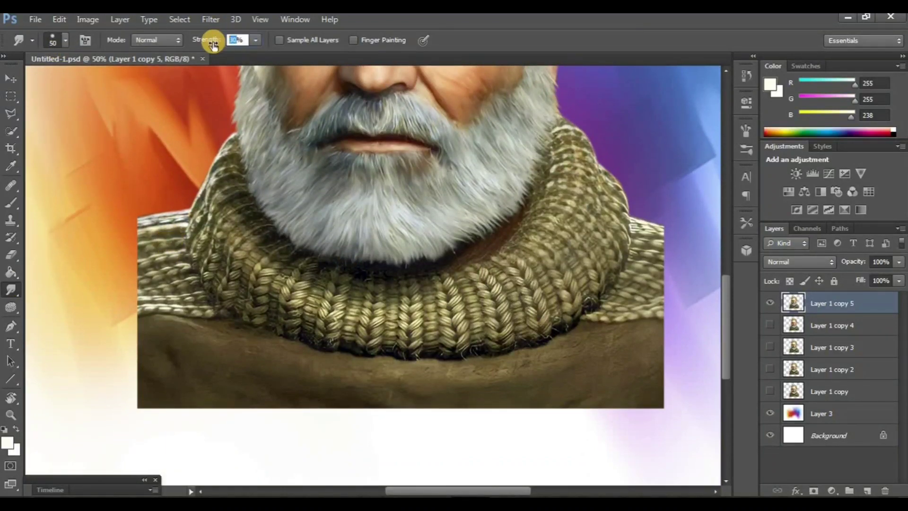
key(Return)
scroll(80, 240, down, 2)
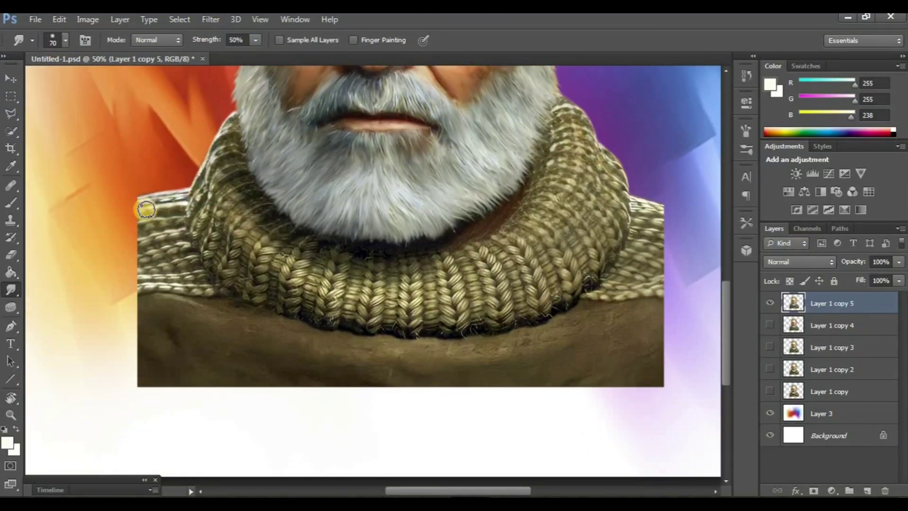
- Smear the sweater's left and right edges outward into the orange and purple background, using a larger brush
drag(148, 206, 115, 237)
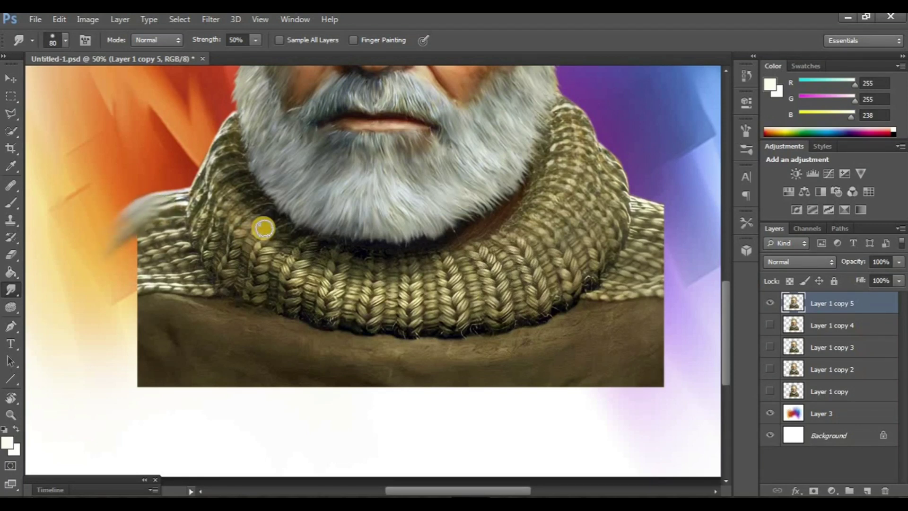
key(bracketright)
key(bracketright)
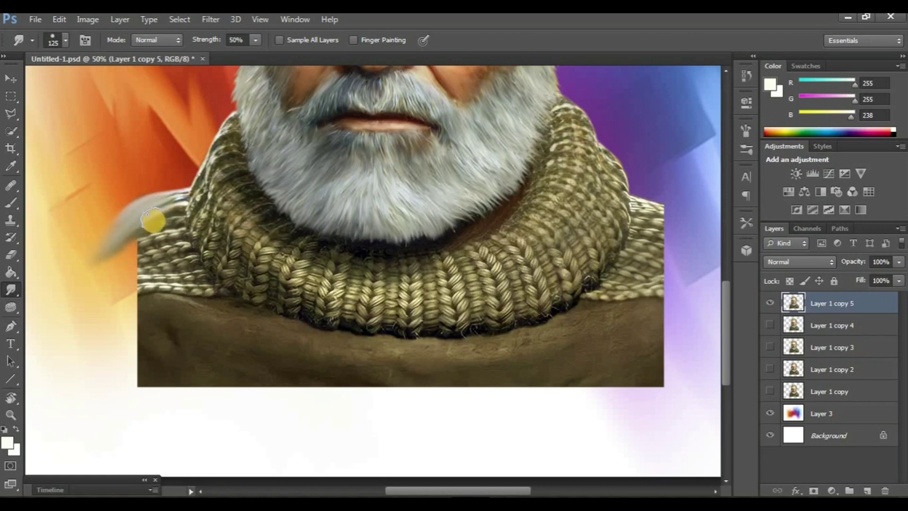
drag(152, 219, 94, 281)
drag(146, 237, 99, 282)
scroll(407, 251, right, 5)
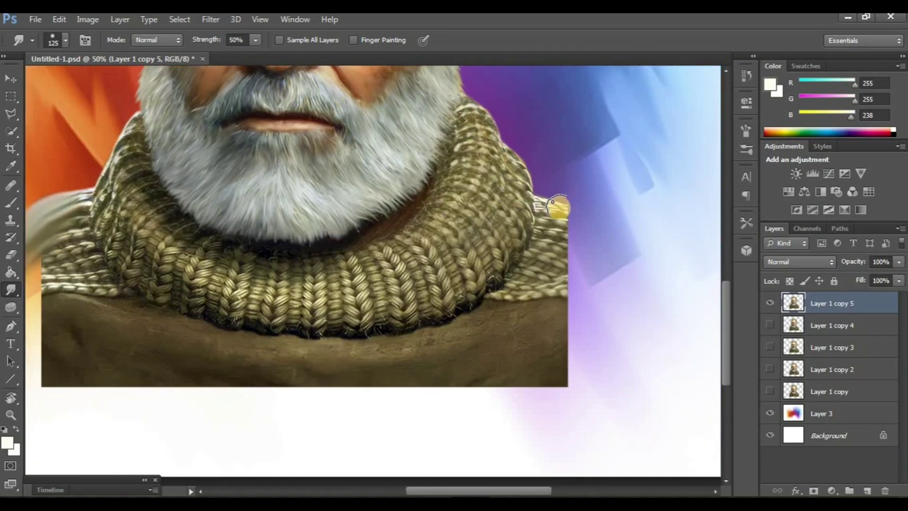
mouse_move(558, 204)
mouse_down()
mouse_move(608, 243)
mouse_move(628, 274)
mouse_up()
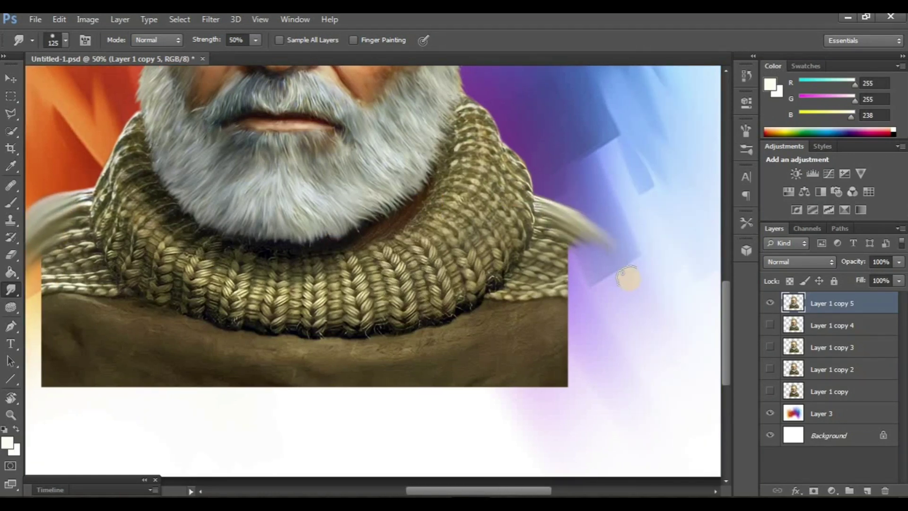
drag(553, 227, 605, 266)
- Compare the smudged sweater against unsmudged copy 4, then zoom out to the whole portrait
scroll(576, 363, down, 2)
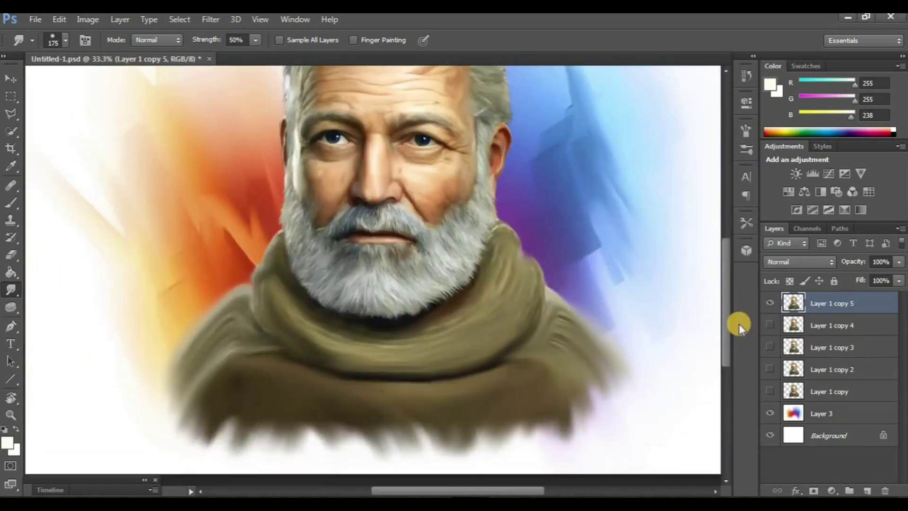
drag(766, 321, 768, 305)
click(767, 305)
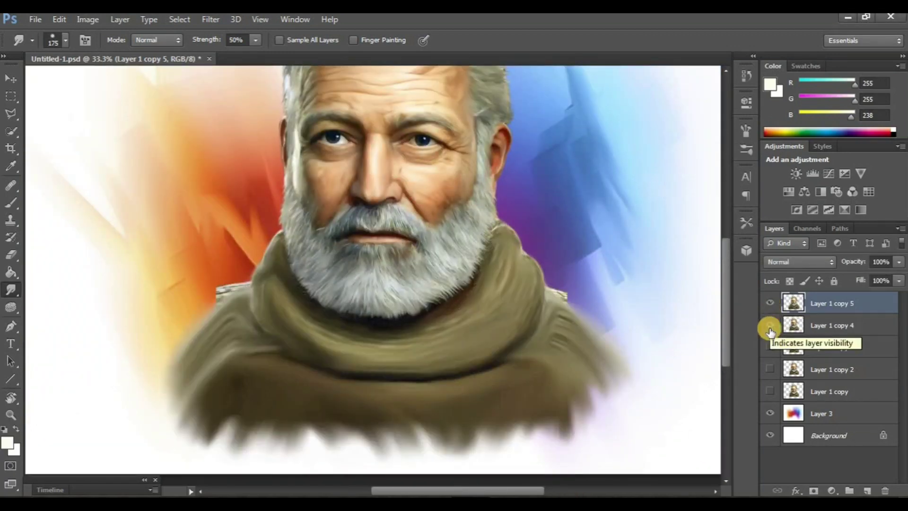
click(770, 325)
scroll(496, 328, down, 2)
scroll(497, 328, up, 1)
key(ctrl+minus)
key(ctrl+minus)
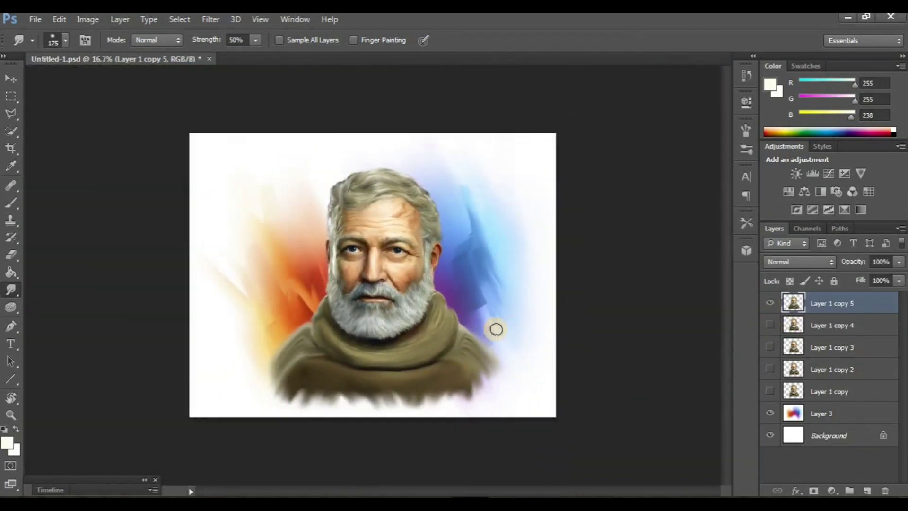
- Add a new empty Layer 5 on top and switch to the Brush tool
click(867, 490)
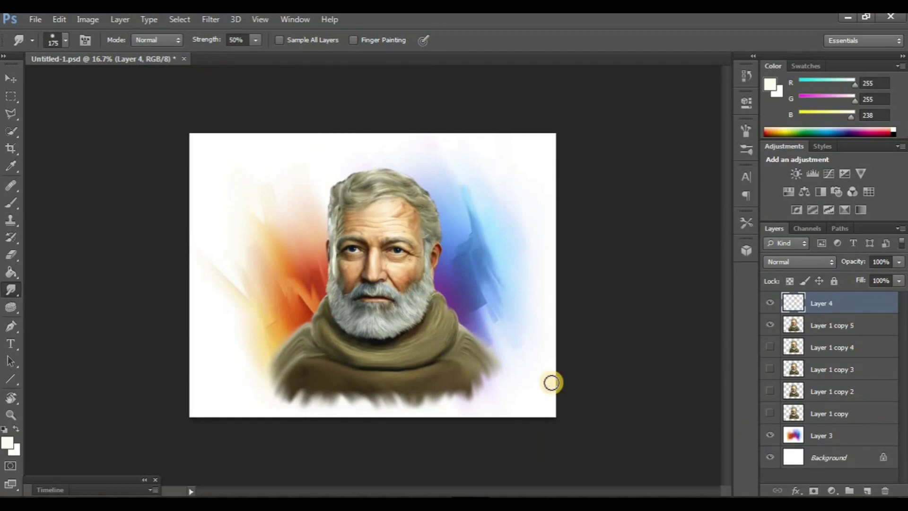
key(b)
scroll(542, 359, up, 1)
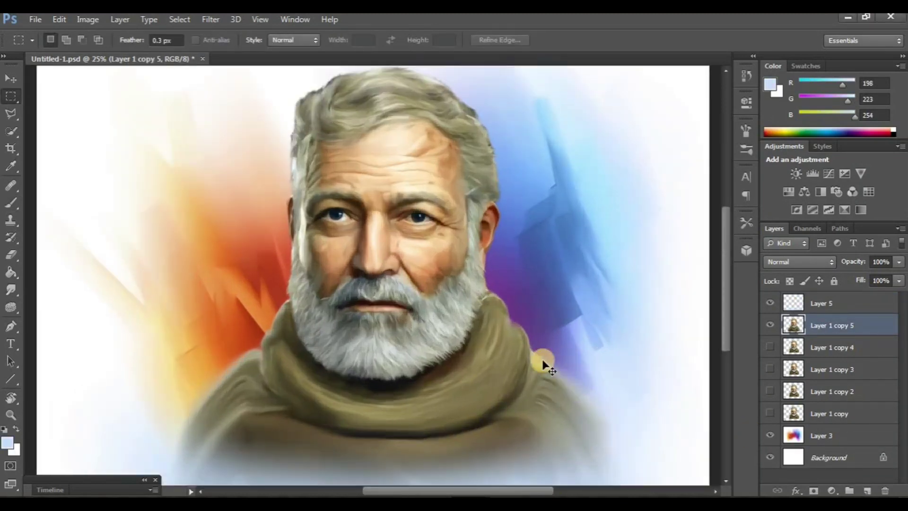
- Hide all panels and zoom the portrait view to 50%
scroll(542, 360, up, 1)
scroll(555, 371, up, 1)
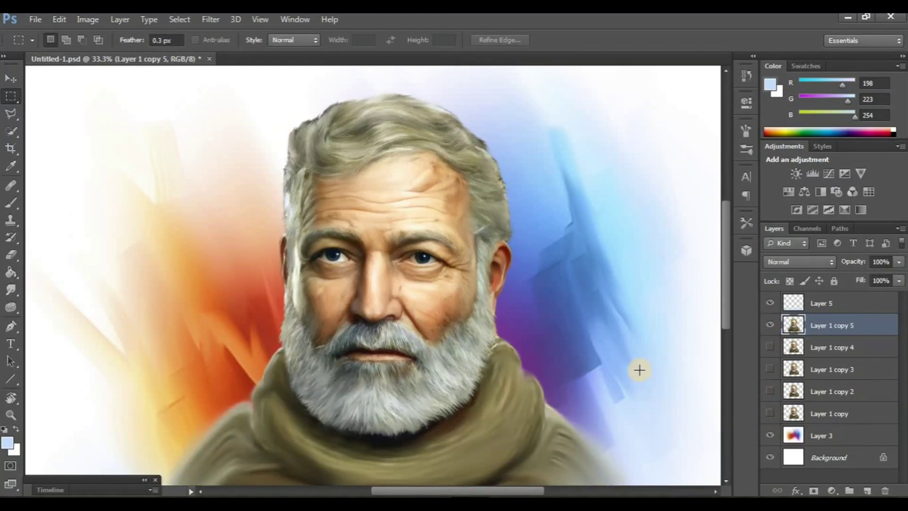
key(Tab)
key(ctrl+plus)
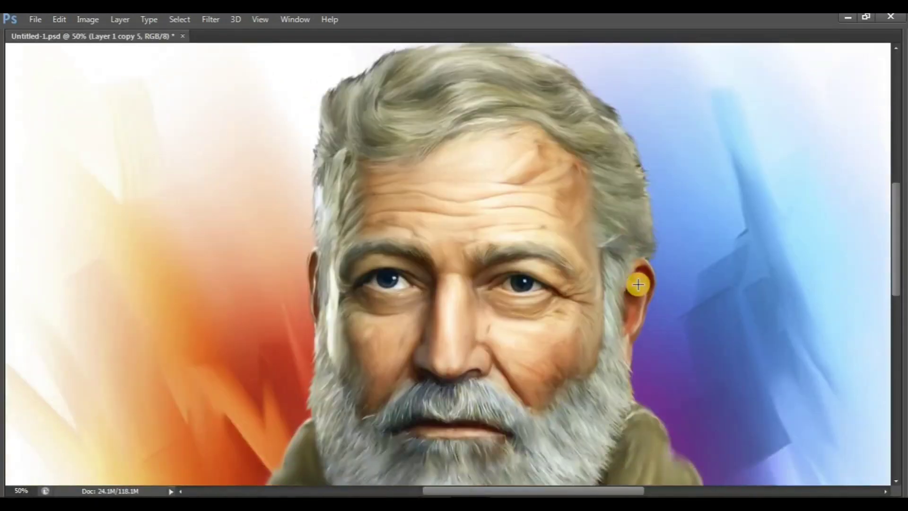